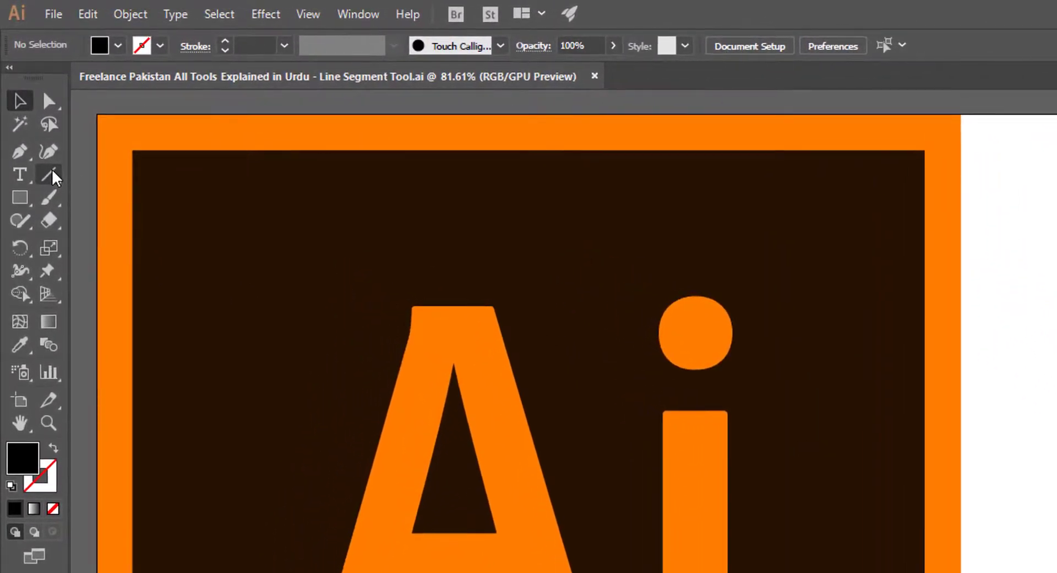
Detach the Line Segment tool group as a floating palette and place it just below the "LINE segment TOOL" title
{"action": "left_click", "coordinate": [52, 171]}
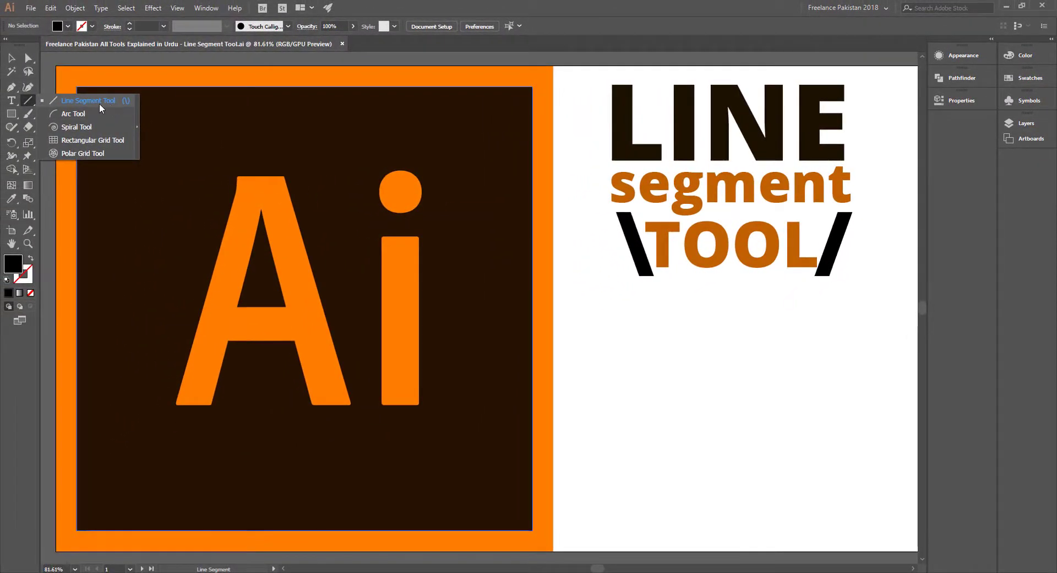
{"action": "left_click", "coordinate": [28, 101]}
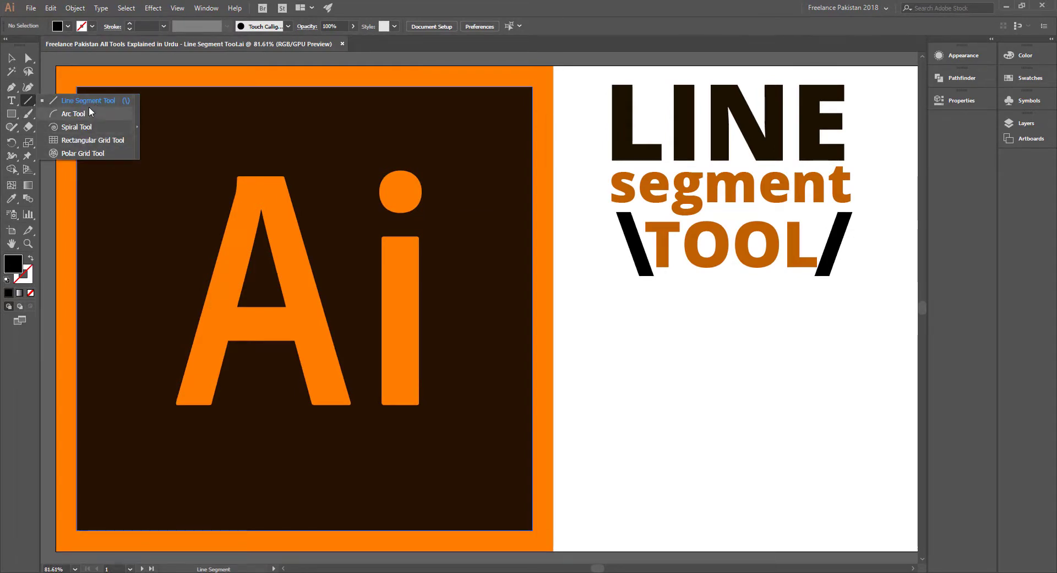
{"action": "left_click", "coordinate": [30, 106]}
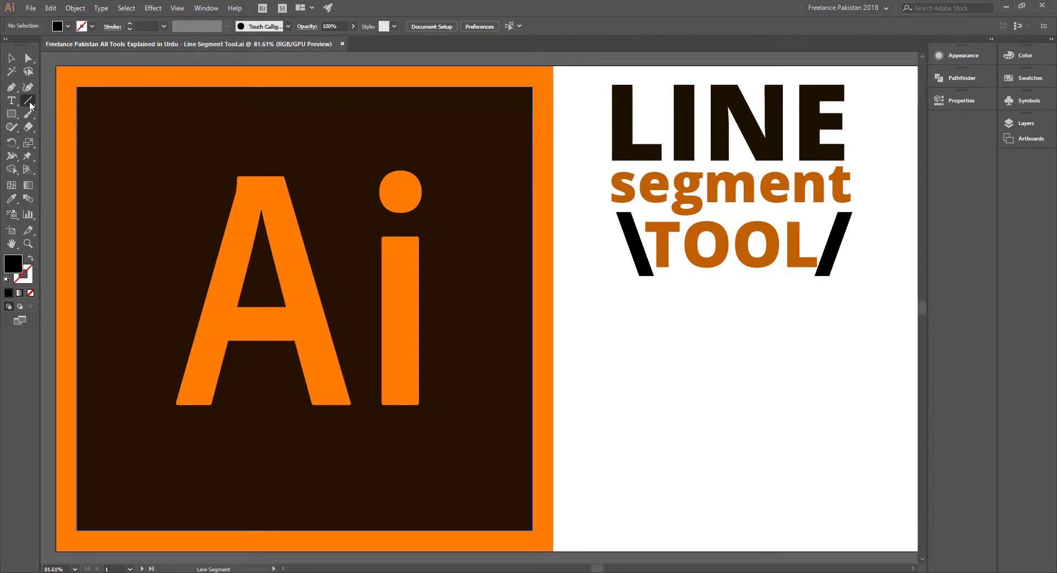
{"action": "left_click", "coordinate": [30, 105]}
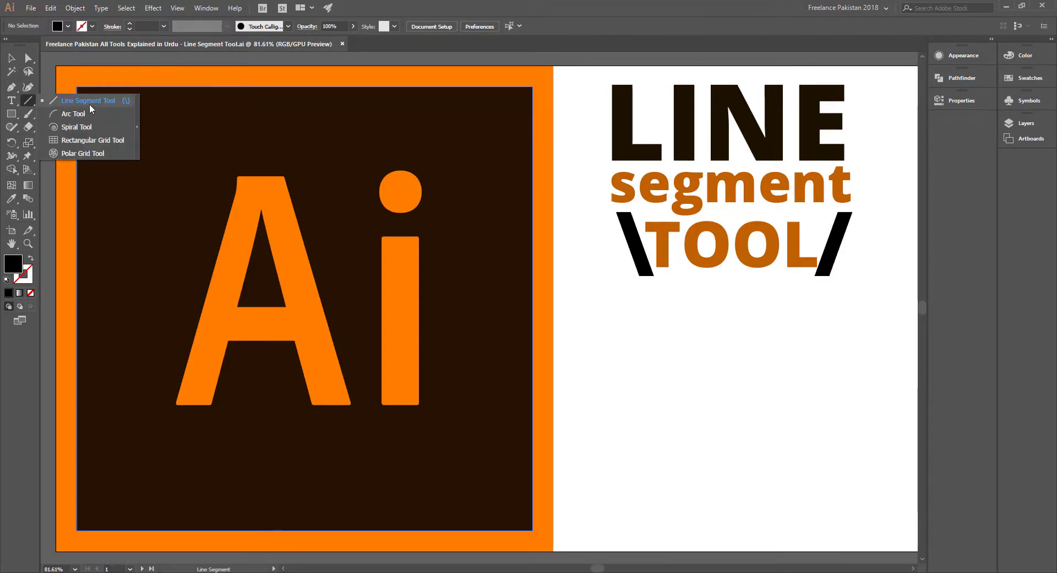
{"action": "left_click", "coordinate": [136, 131]}
{"action": "left_click_drag", "start_coordinate": [77, 118], "coordinate": [738, 303]}
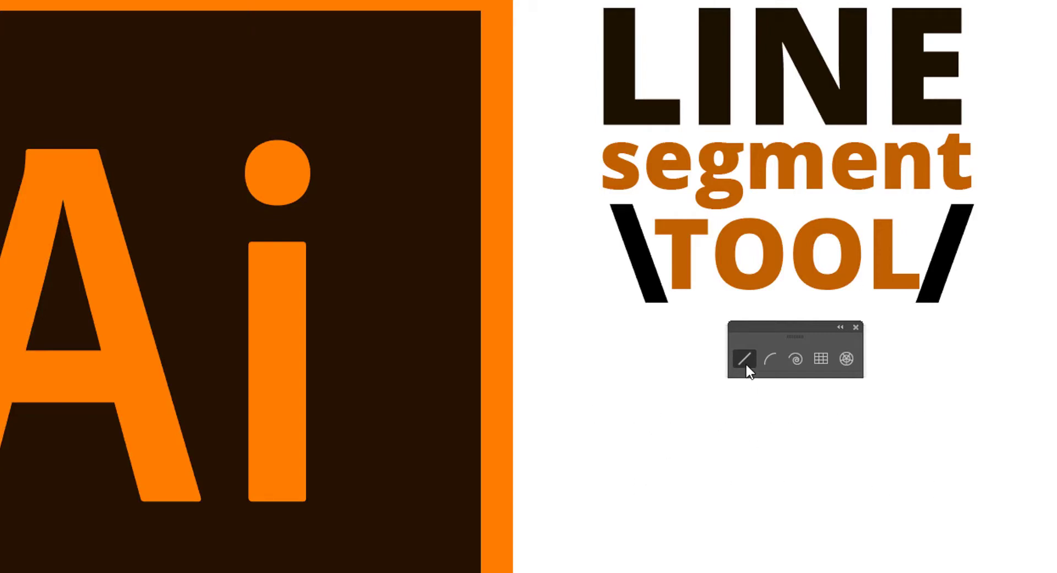
{"action": "left_click_drag", "start_coordinate": [532, 400], "coordinate": [707, 399]}
{"action": "key", "text": "ctrl+z"}
{"action": "left_click_drag", "start_coordinate": [608, 300], "coordinate": [609, 443]}
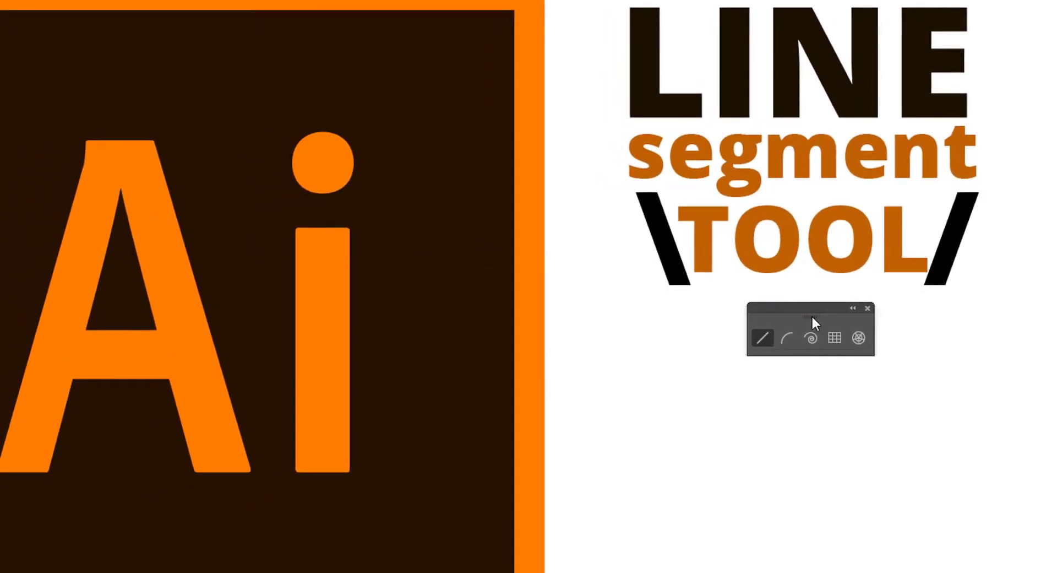
{"action": "left_click_drag", "start_coordinate": [123, 306], "coordinate": [739, 303]}
Draw two diagonal line segments in the blank area under the floating palette, the second about 263 px long at about 23°
{"action": "mouse_move", "coordinate": [627, 448]}
{"action": "left_mouse_down"}
{"action": "mouse_move", "coordinate": [825, 436]}
{"action": "mouse_move", "coordinate": [810, 531]}
{"action": "mouse_move", "coordinate": [525, 353]}
{"action": "mouse_move", "coordinate": [821, 490]}
{"action": "mouse_move", "coordinate": [628, 497]}
{"action": "mouse_move", "coordinate": [708, 420]}
{"action": "mouse_move", "coordinate": [787, 467]}
{"action": "mouse_move", "coordinate": [833, 479]}
{"action": "mouse_move", "coordinate": [876, 434]}
{"action": "mouse_move", "coordinate": [924, 471]}
{"action": "mouse_move", "coordinate": [917, 448]}
{"action": "mouse_move", "coordinate": [947, 438]}
{"action": "mouse_move", "coordinate": [941, 387]}
{"action": "left_mouse_up"}
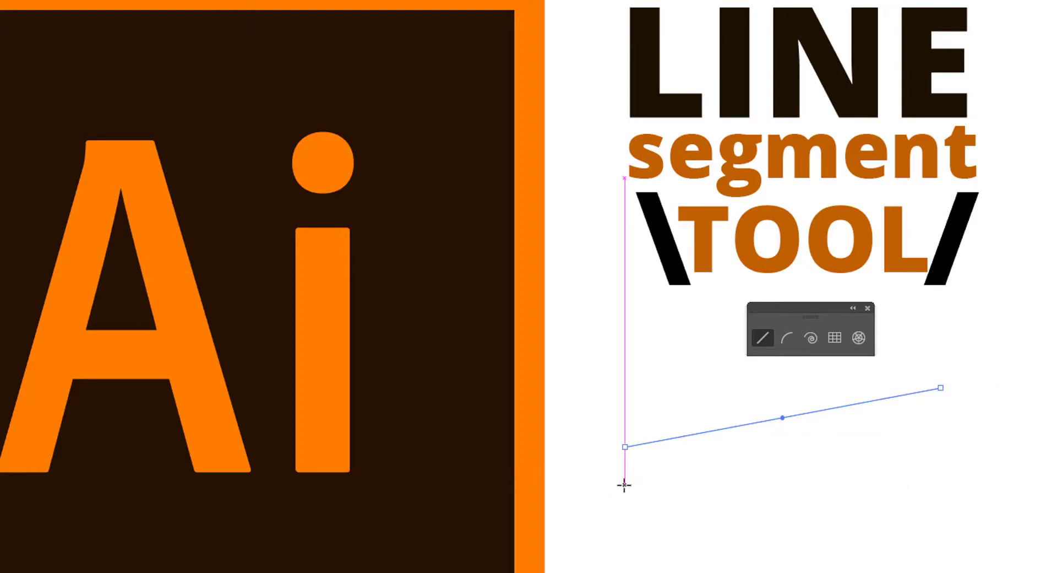
{"action": "left_click_drag", "start_coordinate": [623, 484], "coordinate": [851, 420]}
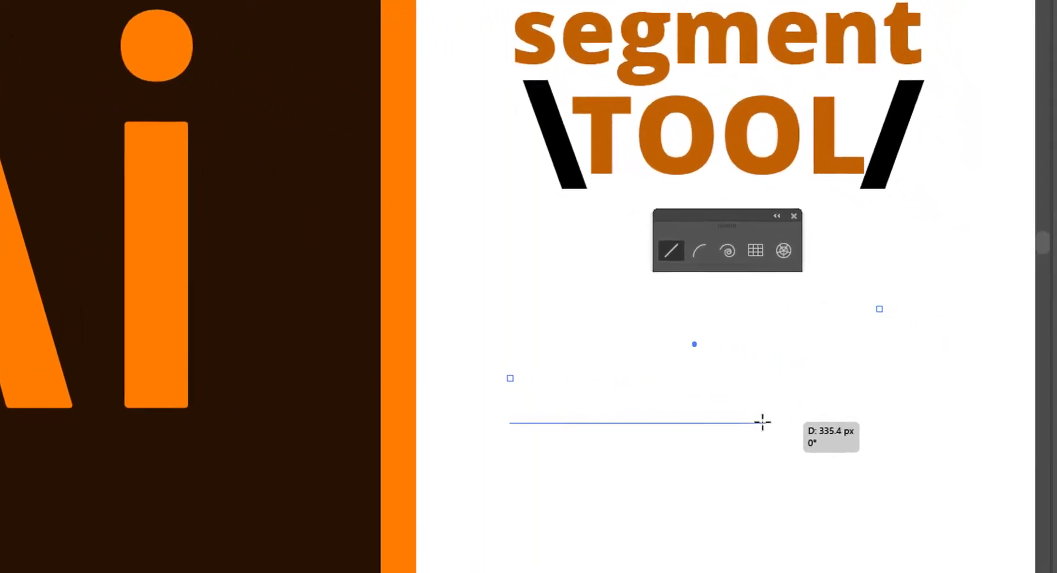
{"action": "left_click_drag", "start_coordinate": [763, 422], "coordinate": [694, 422]}
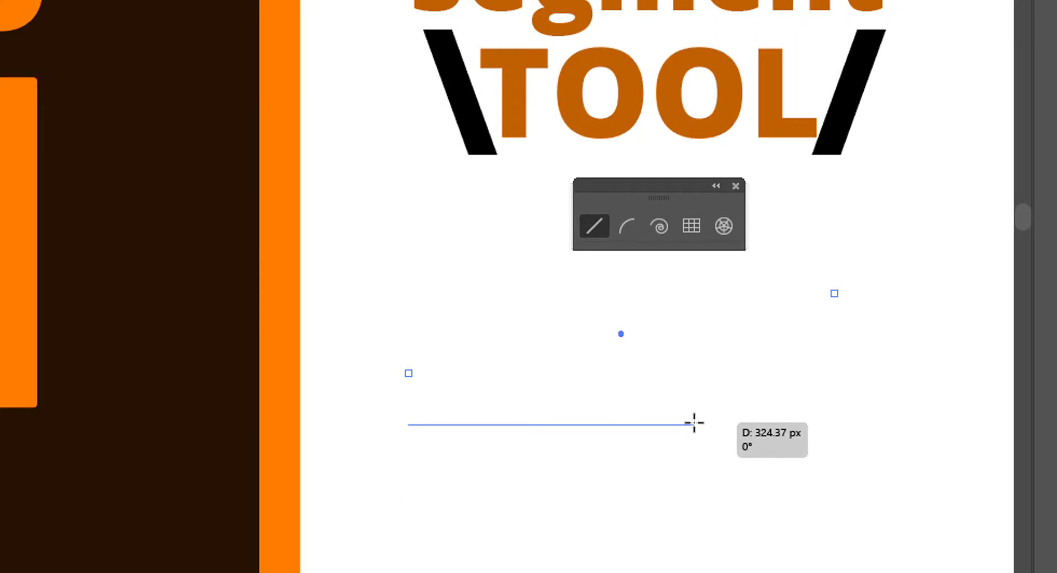
{"action": "left_click_drag", "start_coordinate": [694, 422], "coordinate": [660, 422]}
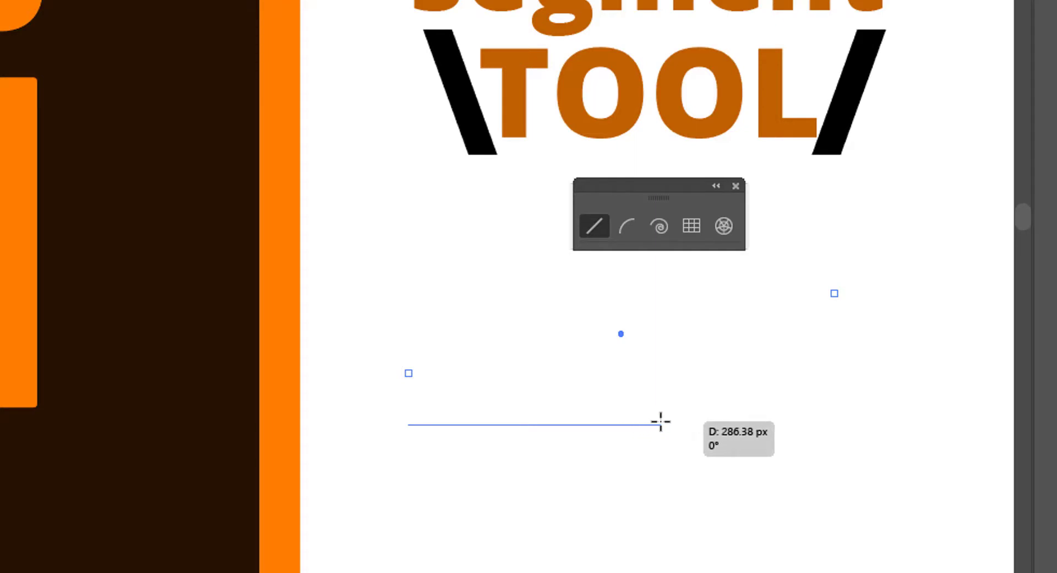
{"action": "left_click_drag", "start_coordinate": [660, 421], "coordinate": [696, 269]}
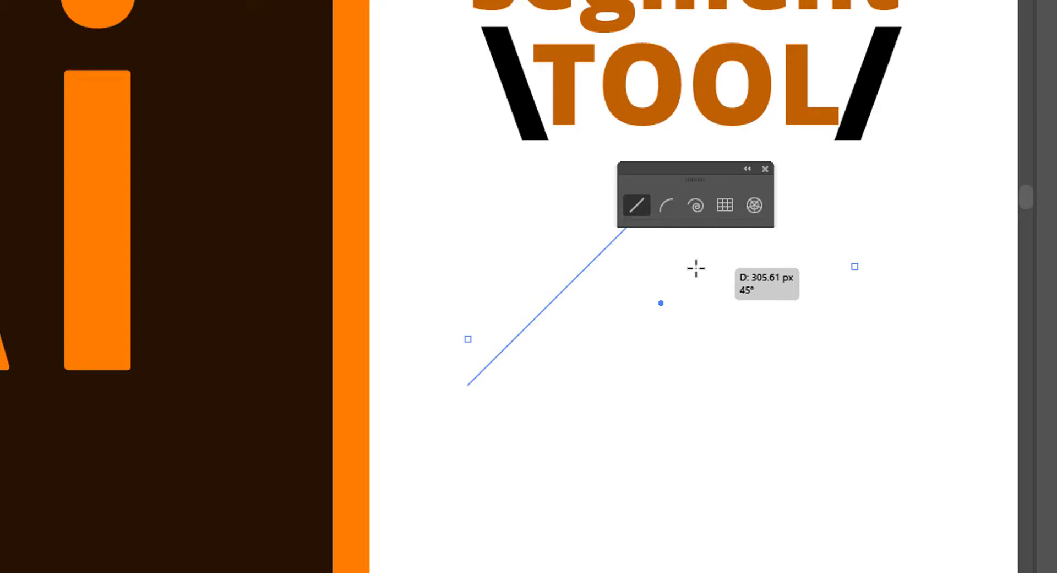
{"action": "left_click_drag", "start_coordinate": [696, 269], "coordinate": [662, 303]}
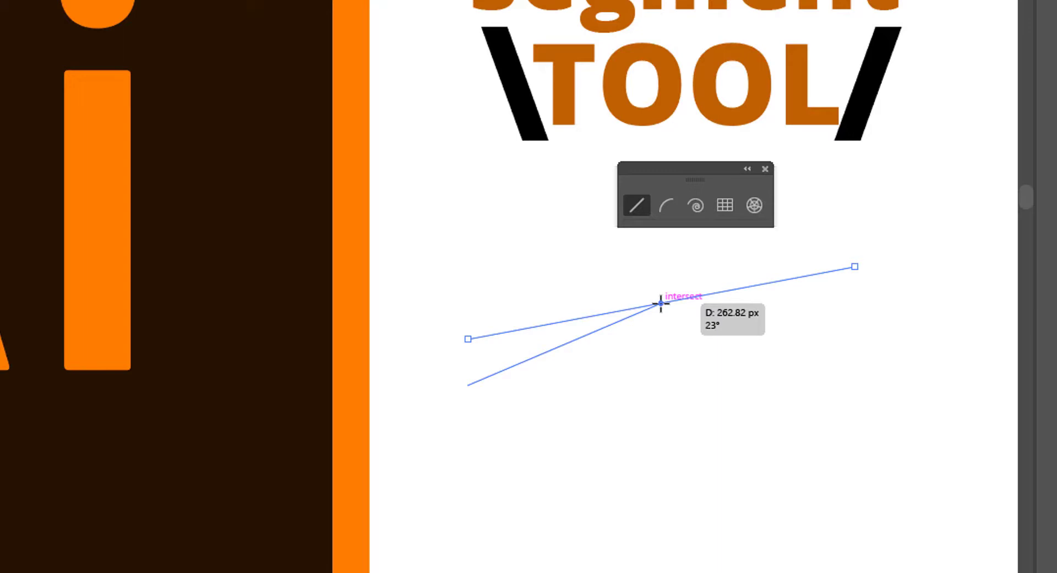
{"action": "left_click_drag", "start_coordinate": [661, 302], "coordinate": [662, 302]}
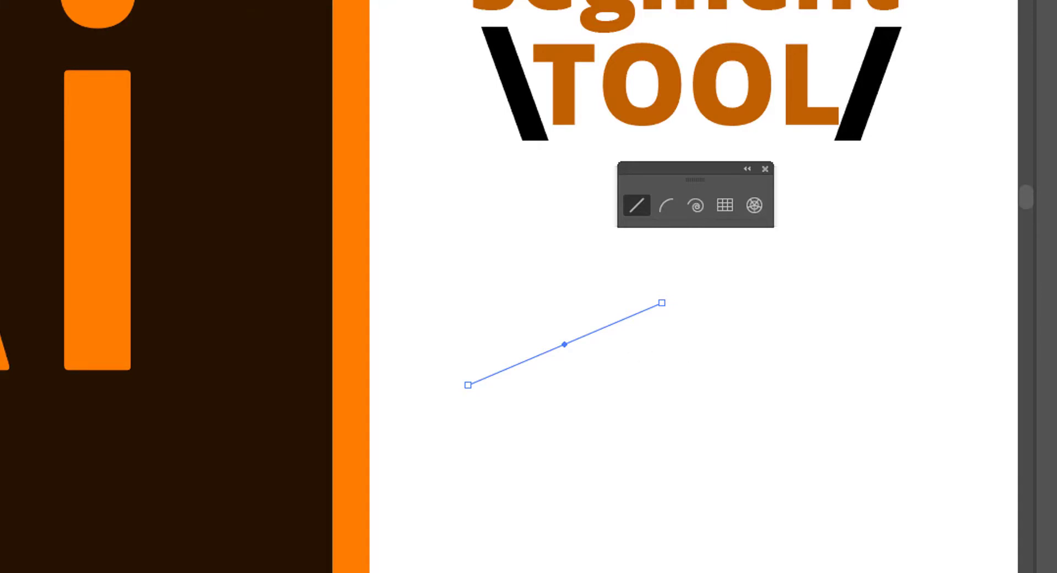
Start a numerically defined line segment in the blank area and set its length to 5 in
{"action": "left_click", "coordinate": [651, 356]}
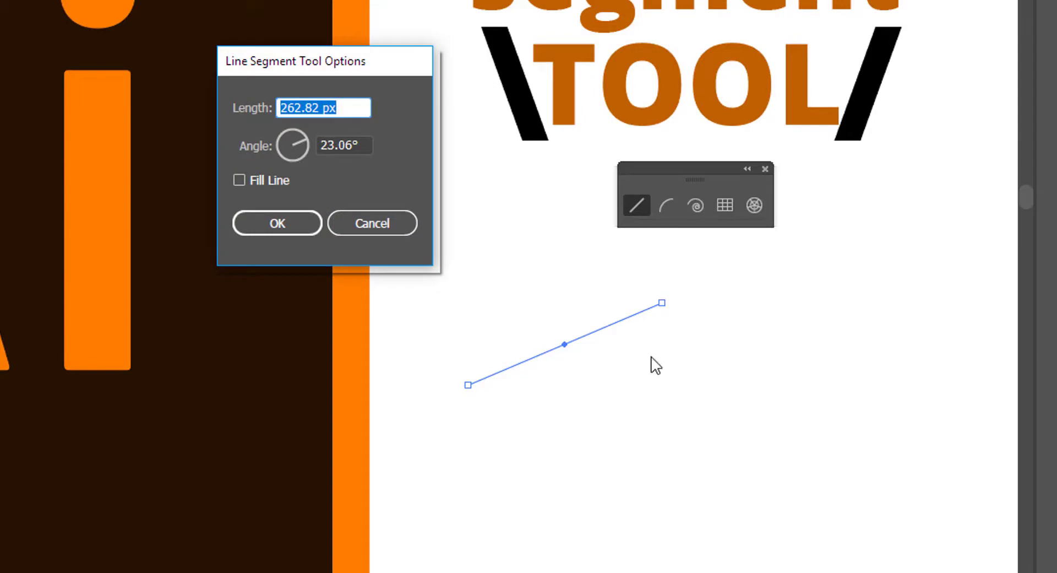
{"action": "left_click_drag", "start_coordinate": [328, 77], "coordinate": [675, 247]}
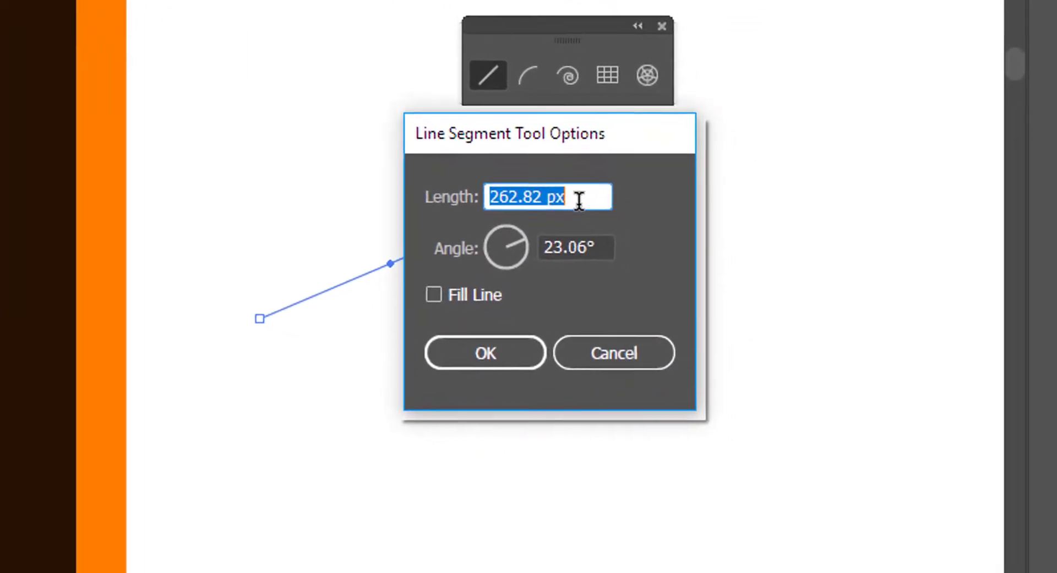
{"action": "left_click", "coordinate": [528, 189]}
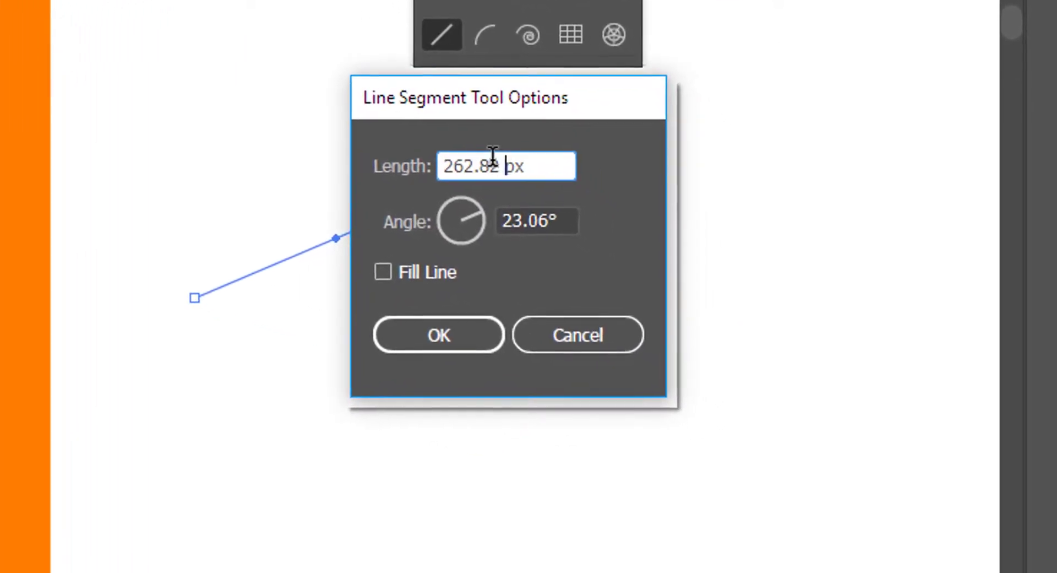
{"action": "left_click_drag", "start_coordinate": [497, 168], "coordinate": [379, 166]}
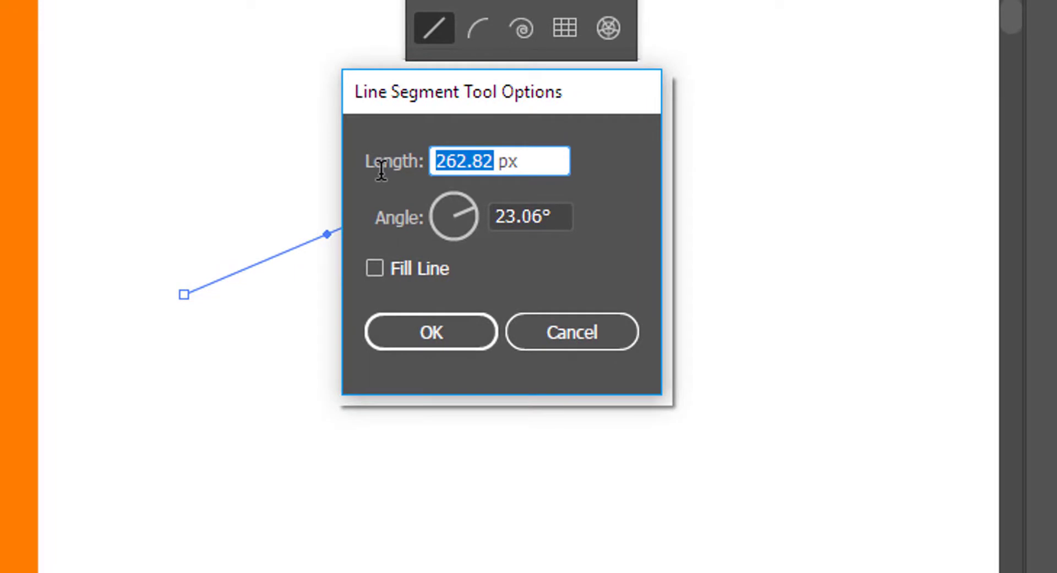
{"action": "type", "text": "200px"}
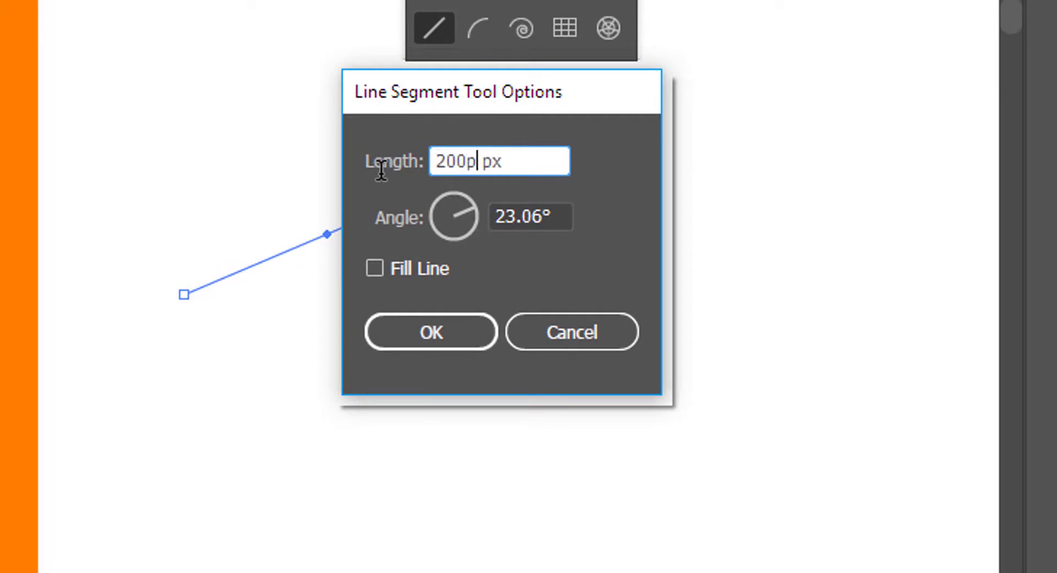
{"action": "double_click", "coordinate": [515, 161]}
{"action": "left_click_drag", "start_coordinate": [461, 163], "coordinate": [397, 166]}
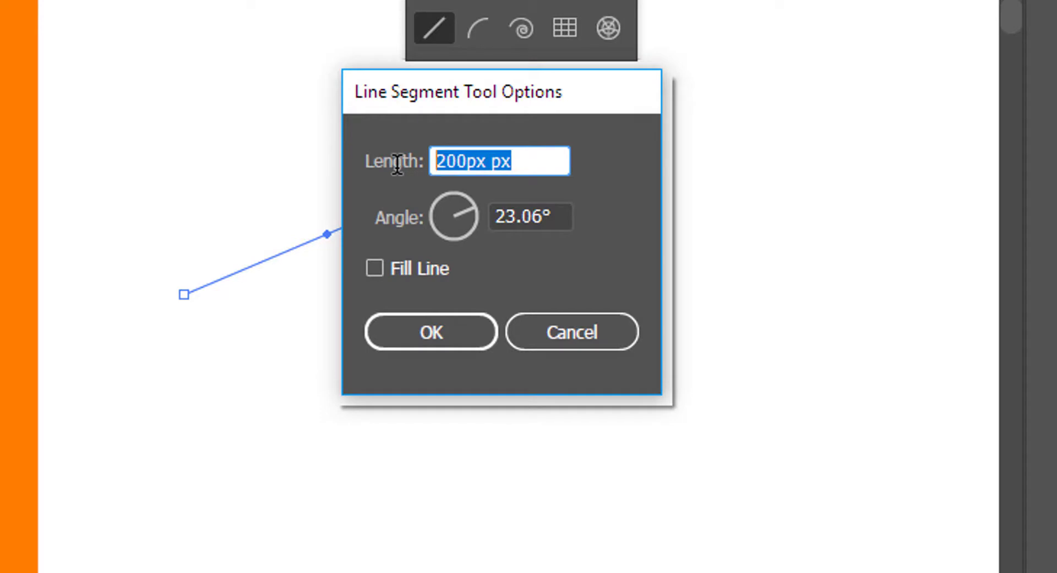
{"action": "type", "text": "5in"}
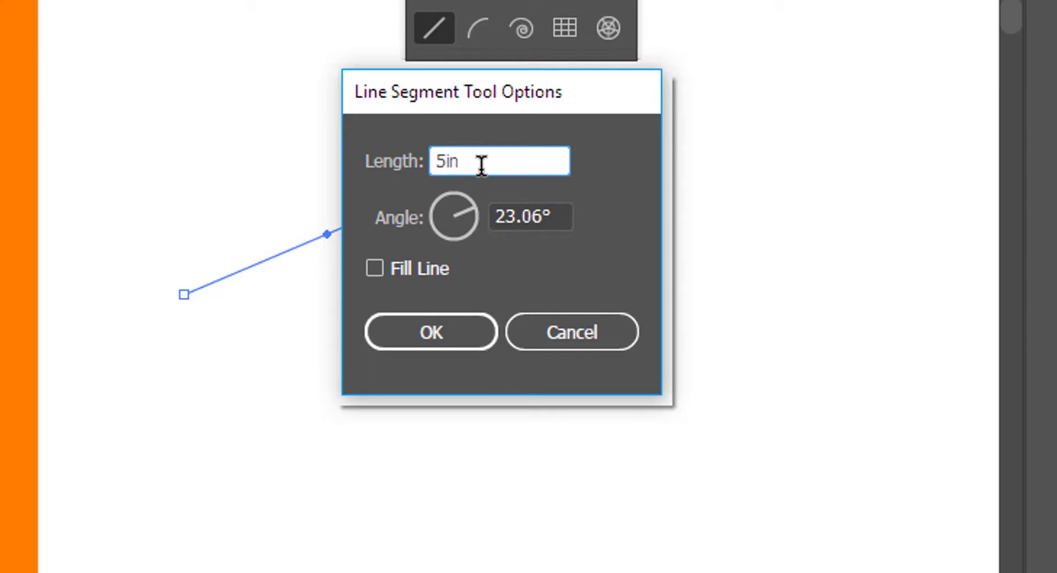
{"action": "key", "text": "Tab"}
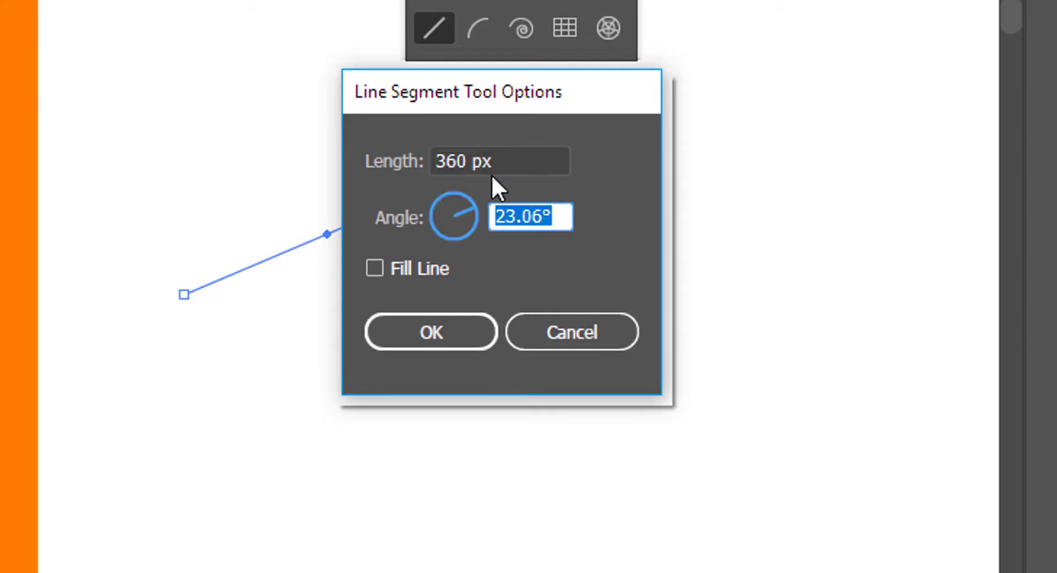
{"action": "left_click_drag", "start_coordinate": [499, 161], "coordinate": [399, 165]}
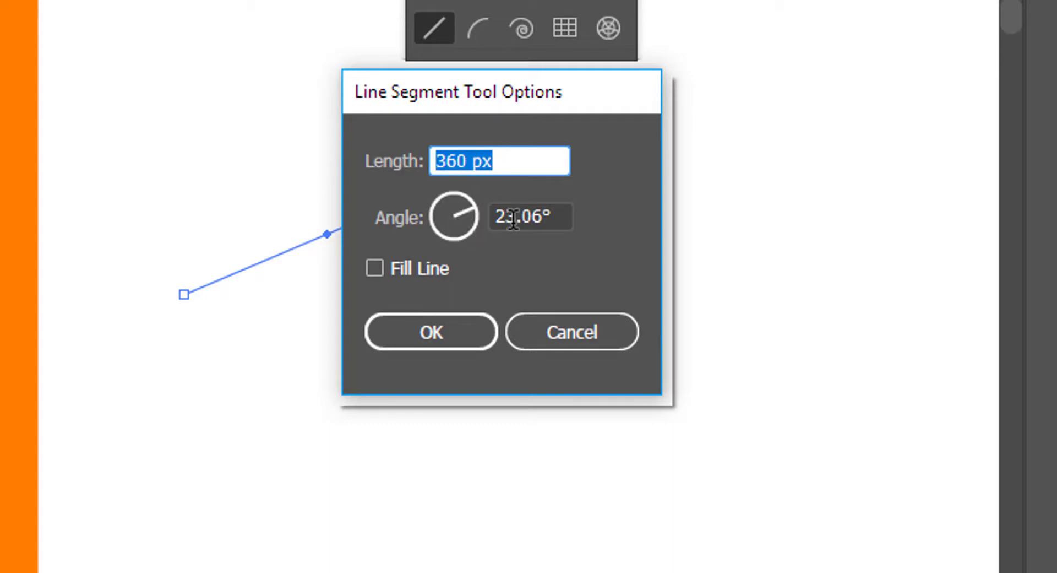
Create the line at a 90° angle and move it into the blank area below the title's opening slash
{"action": "left_click", "coordinate": [560, 216]}
{"action": "left_click_drag", "start_coordinate": [561, 216], "coordinate": [456, 220]}
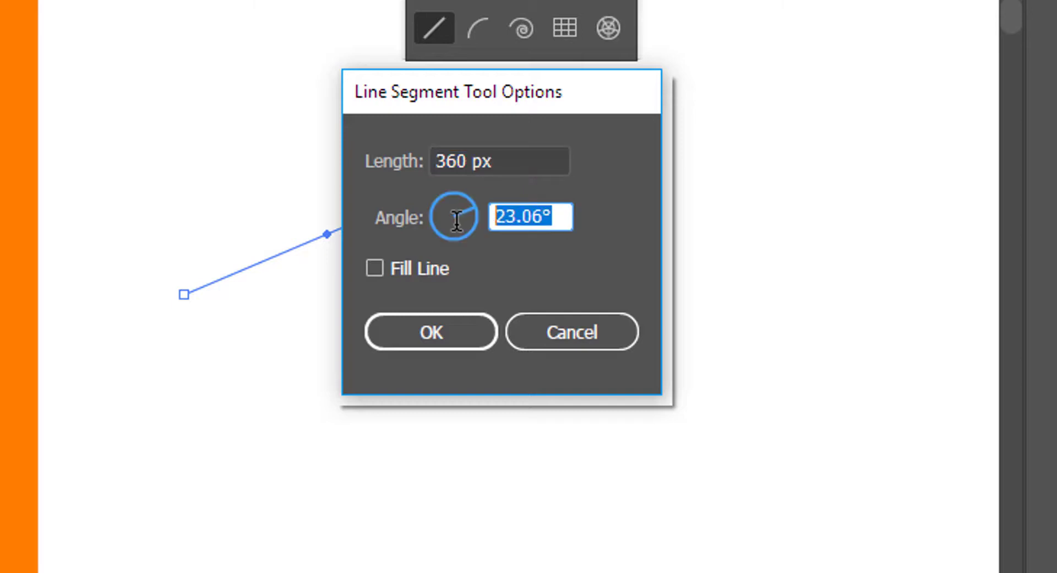
{"action": "type", "text": "90"}
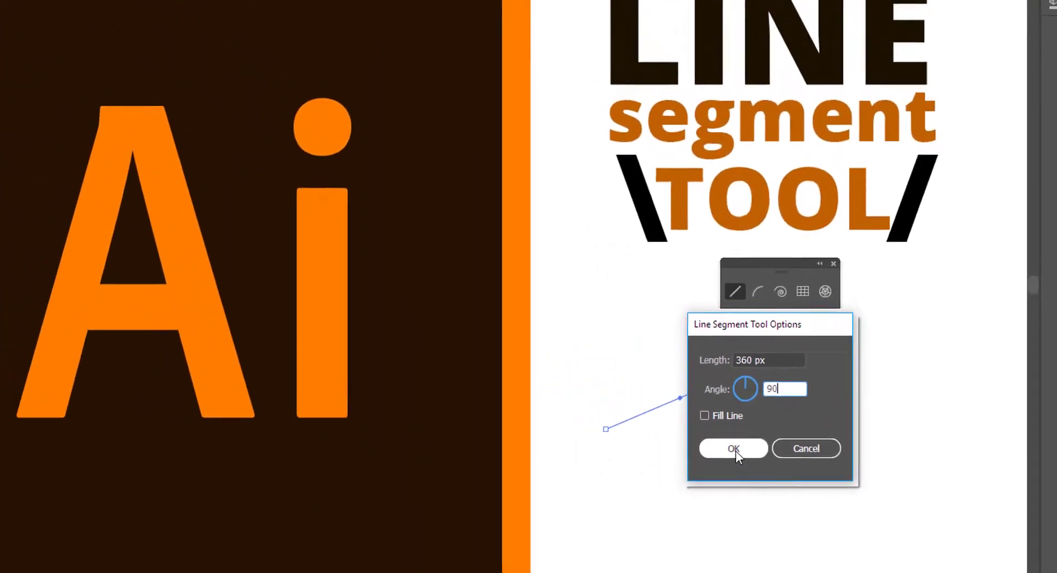
{"action": "left_click", "coordinate": [695, 435]}
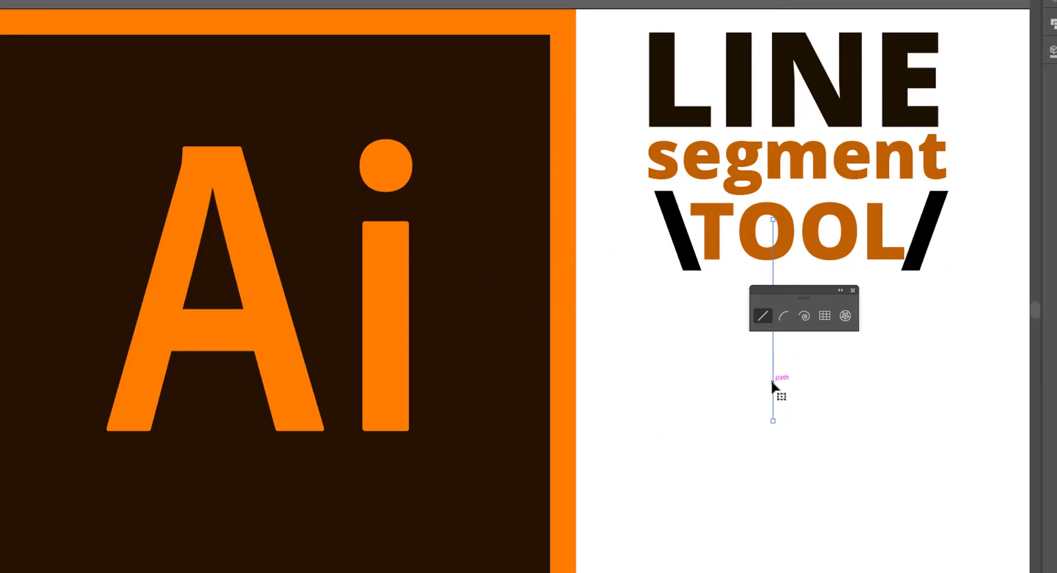
{"action": "left_click_drag", "start_coordinate": [772, 366], "coordinate": [665, 505]}
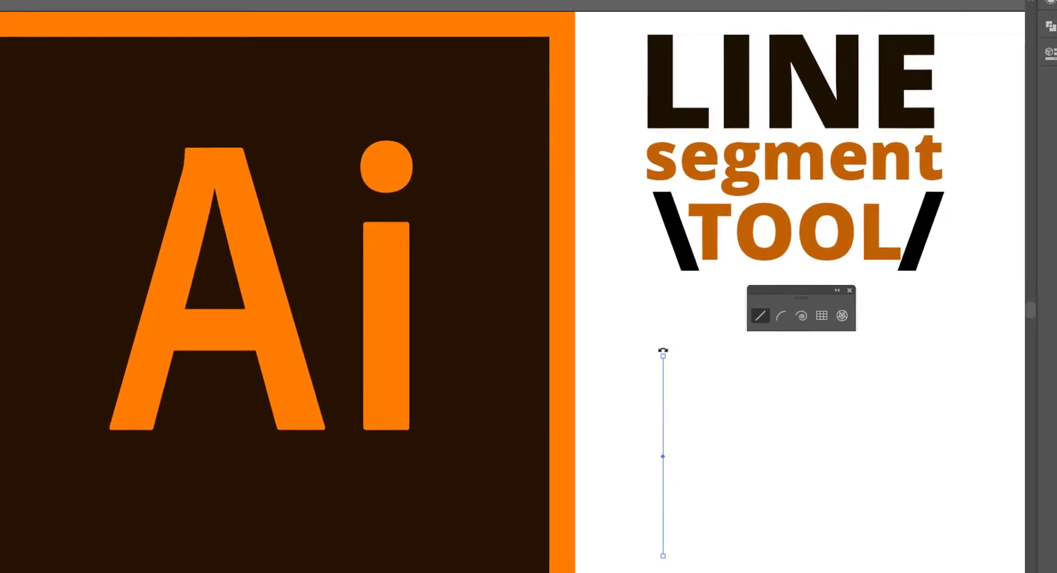
{"action": "mouse_move", "coordinate": [663, 350]}
{"action": "left_mouse_down"}
{"action": "mouse_move", "coordinate": [711, 380]}
{"action": "mouse_move", "coordinate": [655, 350]}
{"action": "mouse_move", "coordinate": [592, 368]}
{"action": "mouse_move", "coordinate": [660, 349]}
{"action": "left_mouse_up"}
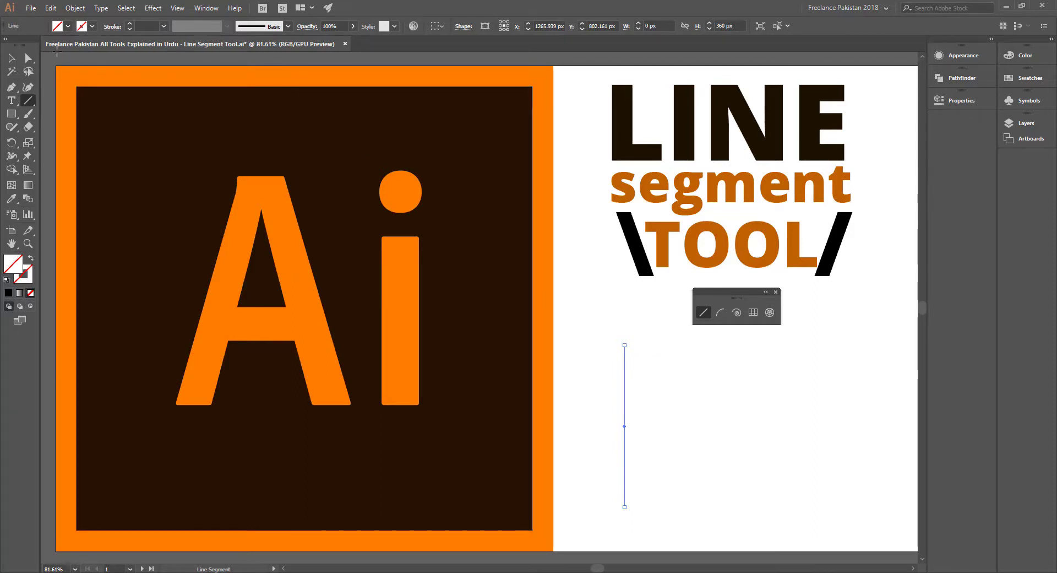
Give the vertical line a dark brown stroke colour and a stroke weight of 26 pt
{"action": "left_click", "coordinate": [83, 32]}
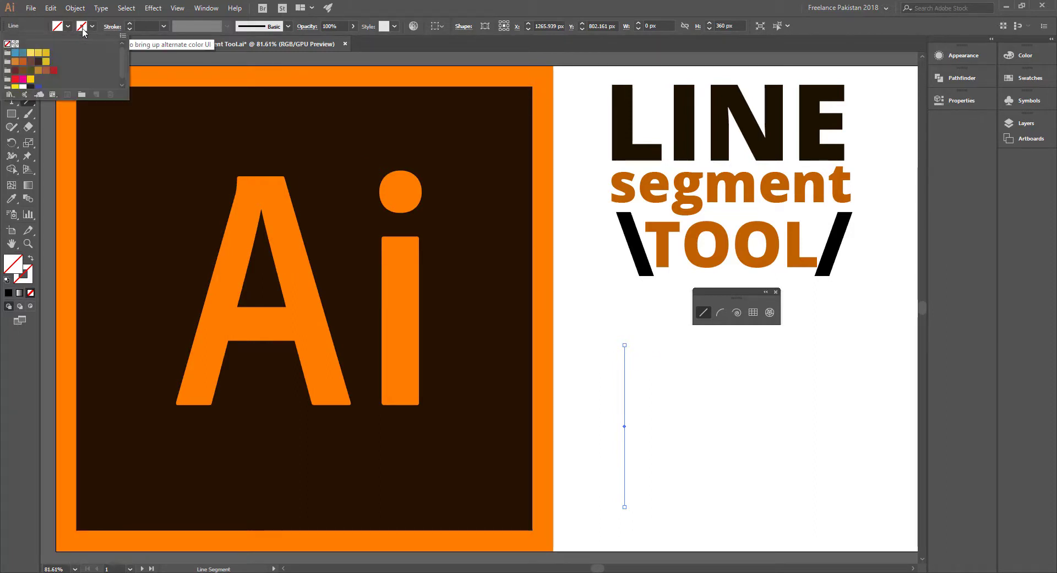
{"action": "left_click", "coordinate": [37, 64]}
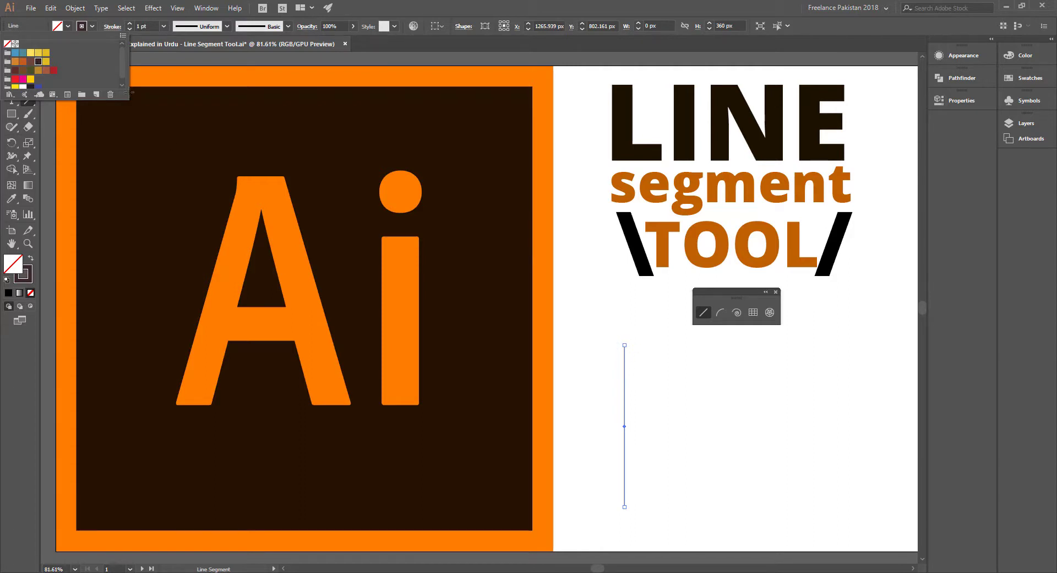
{"action": "left_click", "coordinate": [129, 23]}
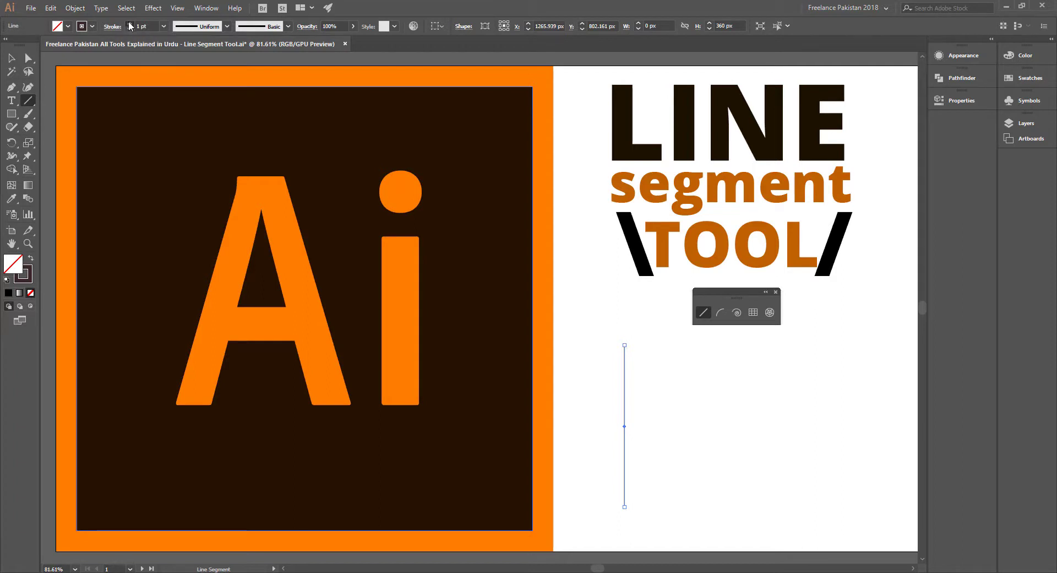
{"action": "left_click", "coordinate": [129, 23]}
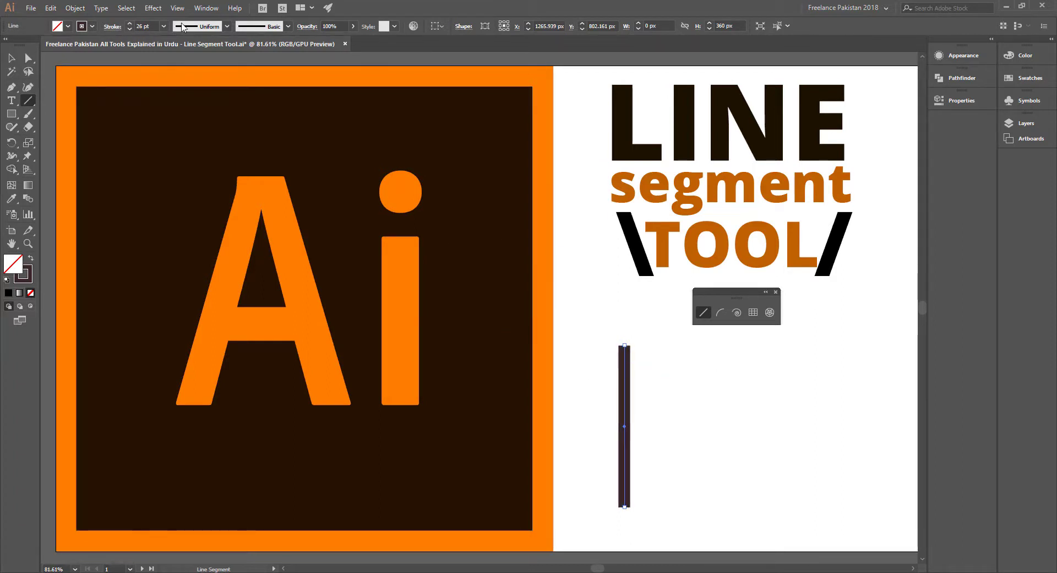
Apply the lens-shaped variable width profile, tapered at both ends, to the vertical line, then deselect and reselect it
{"action": "left_click", "coordinate": [197, 28]}
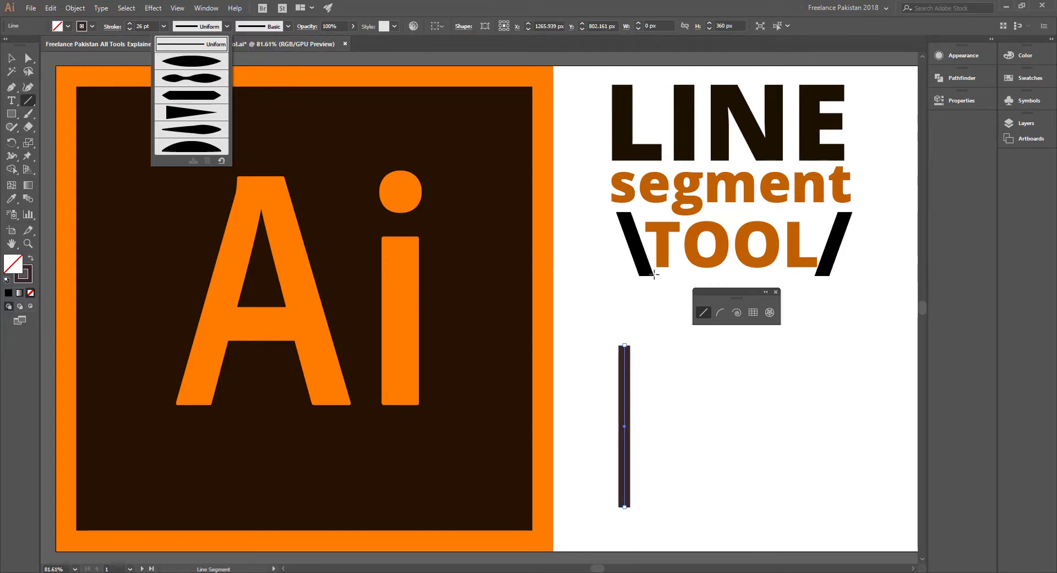
{"action": "left_click", "coordinate": [188, 67]}
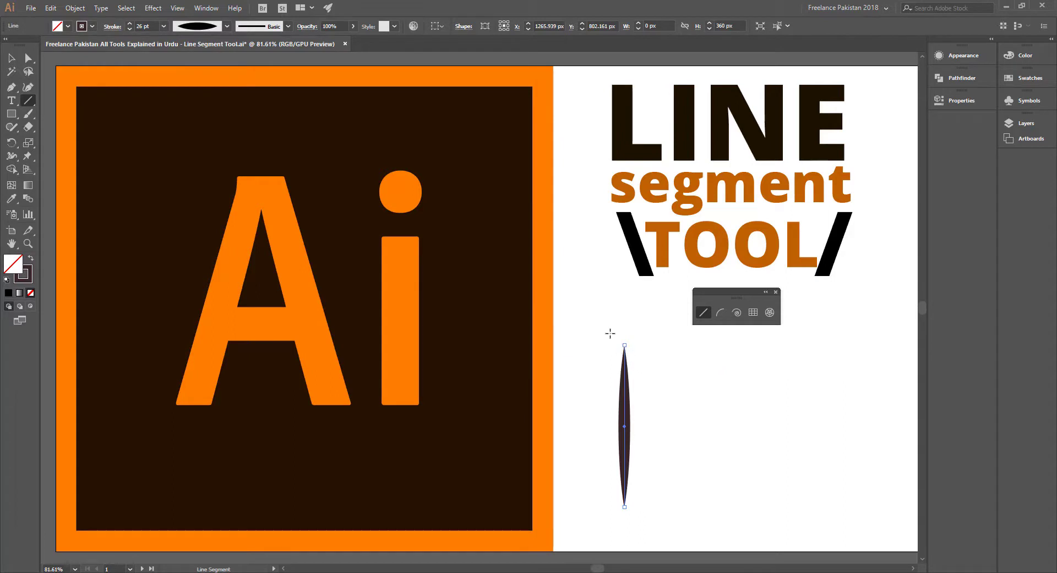
{"action": "key", "text": "ctrl"}
{"action": "left_click", "coordinate": [663, 405], "text": "ctrl"}
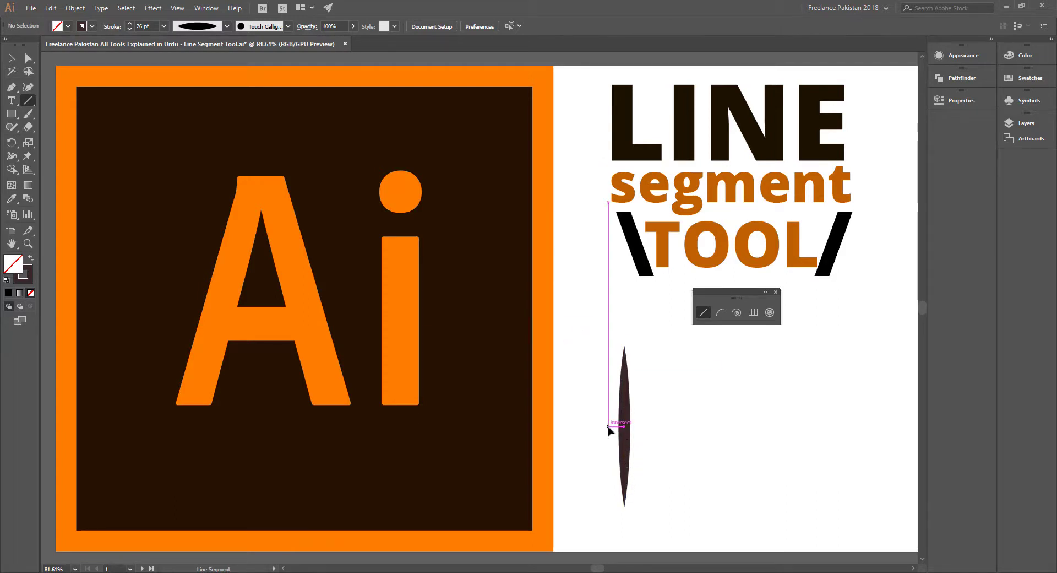
{"action": "left_click", "coordinate": [626, 425], "text": "ctrl"}
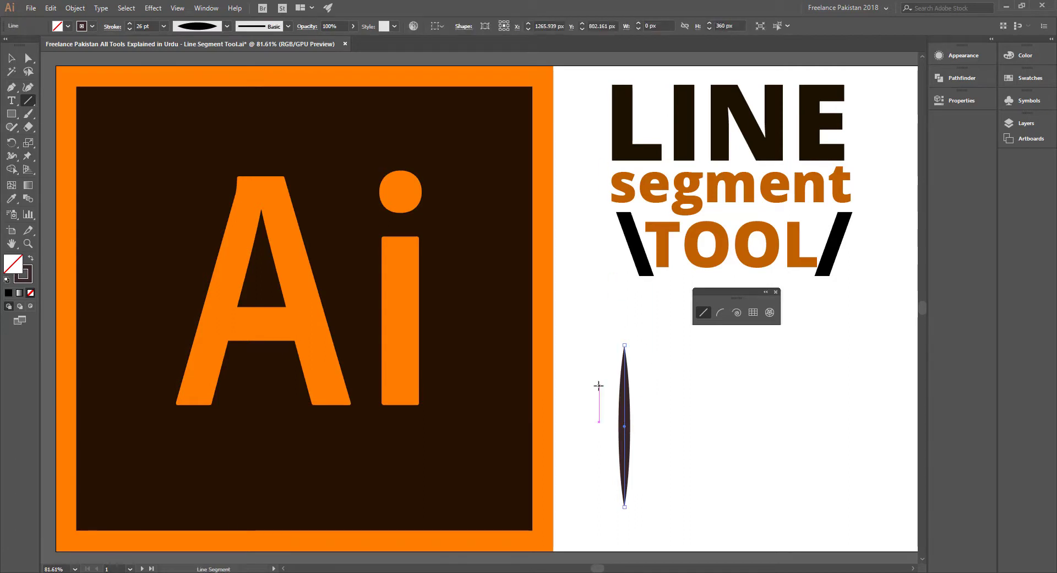
Try the double-bulge and flat-sided pointed width profiles on the vertical line, ending with the asymmetric profile that tapers longer towards one end
{"action": "left_click", "coordinate": [211, 30]}
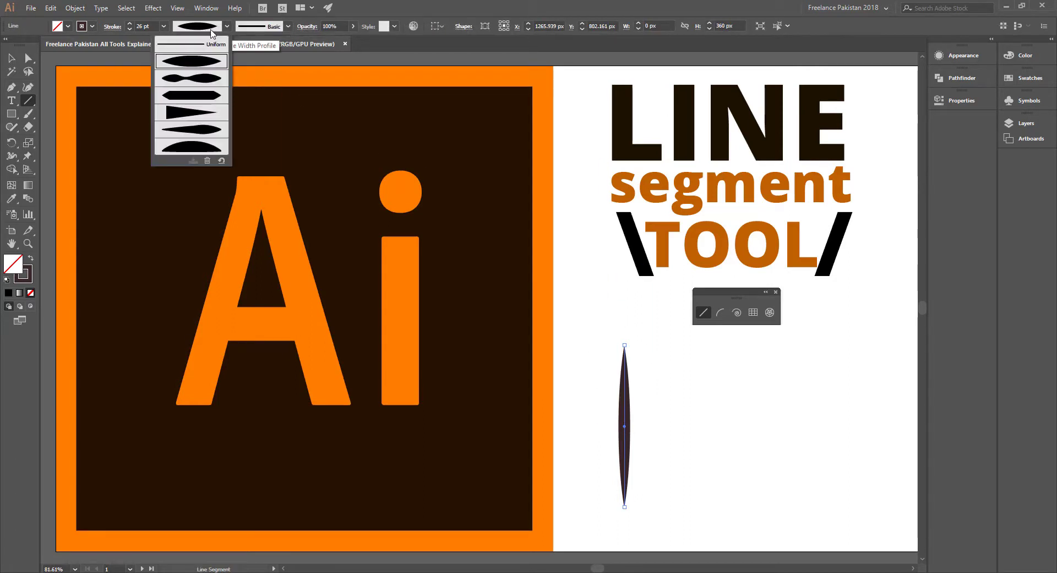
{"action": "left_click", "coordinate": [197, 83]}
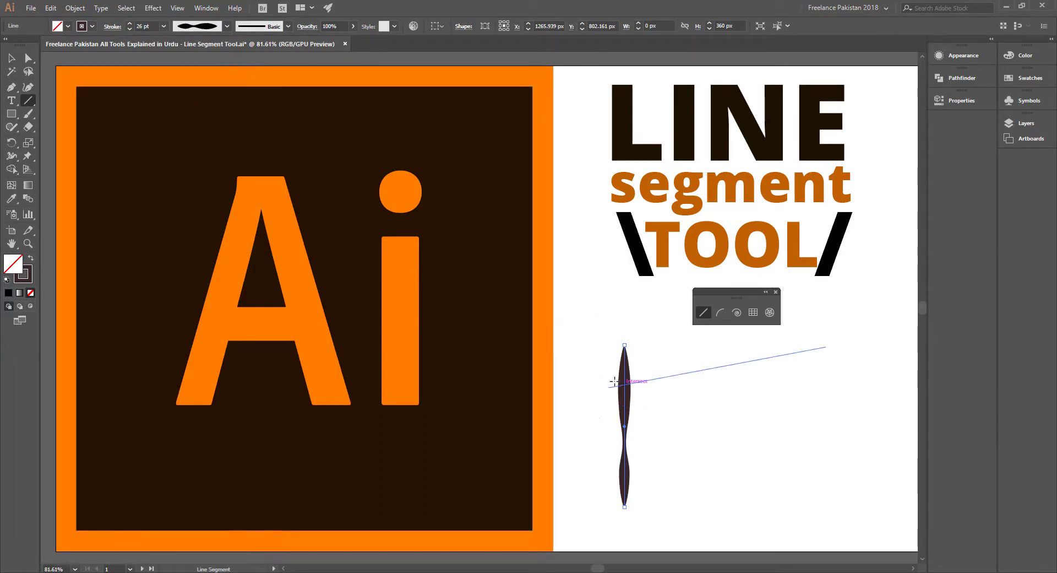
{"action": "left_click", "coordinate": [203, 31]}
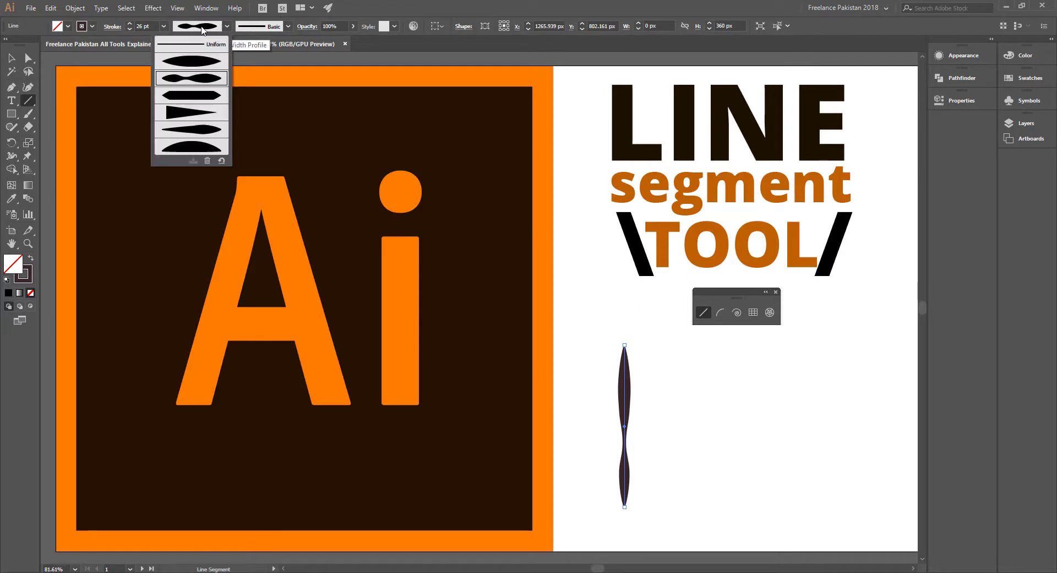
{"action": "left_click", "coordinate": [203, 94]}
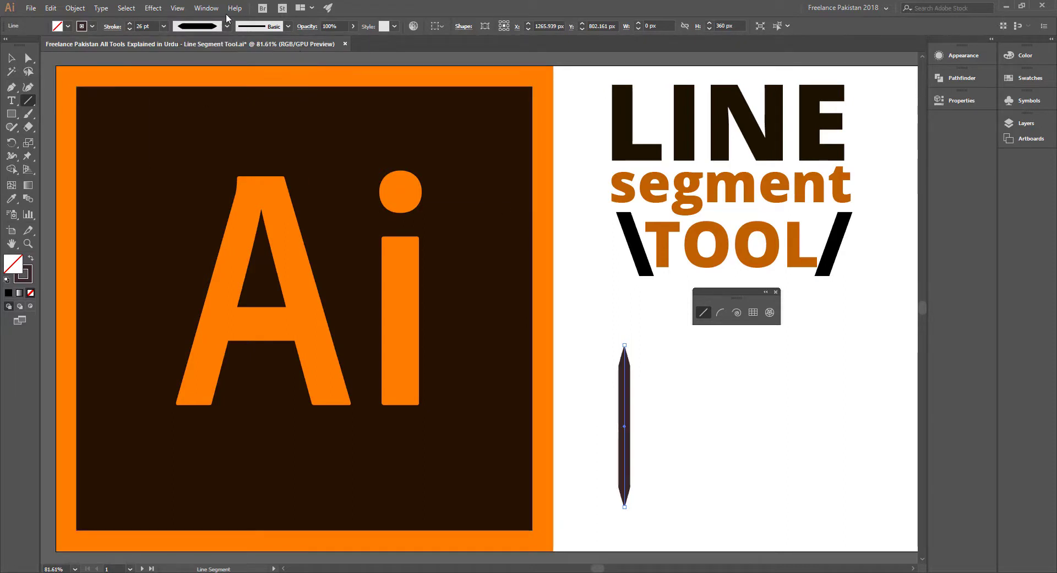
{"action": "left_click", "coordinate": [205, 28]}
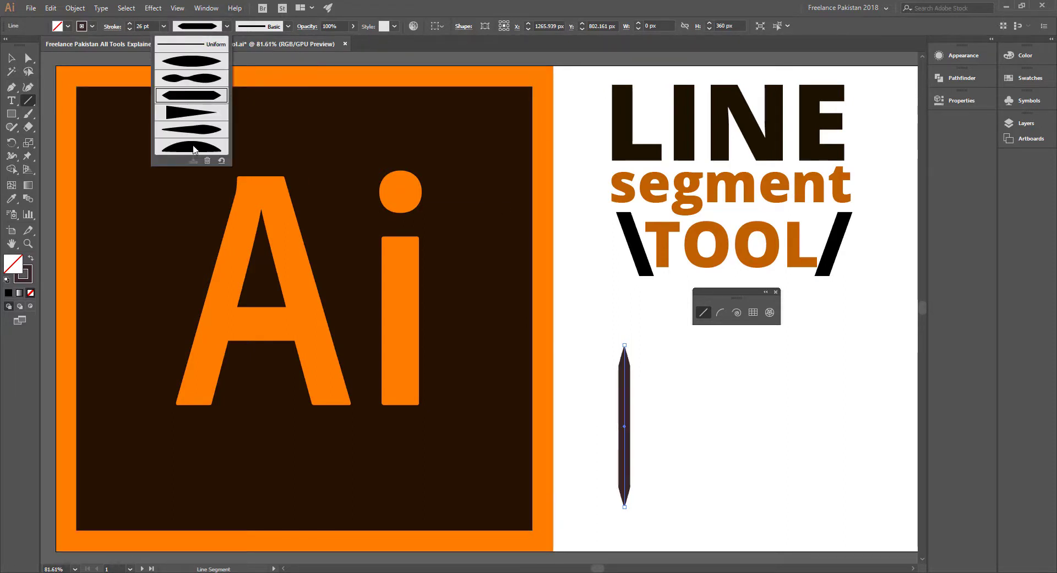
{"action": "left_click", "coordinate": [201, 132]}
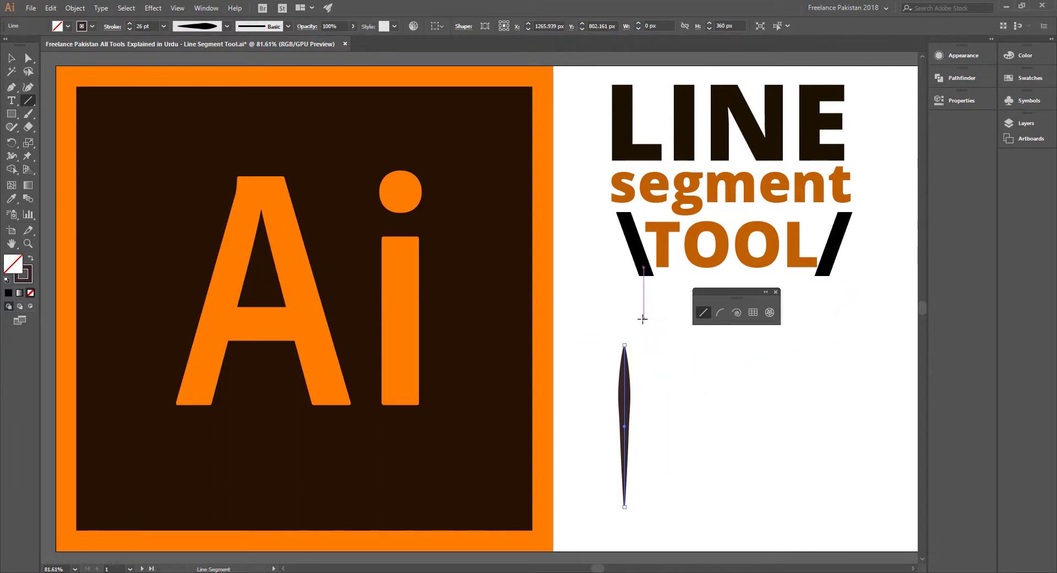
{"action": "left_click", "coordinate": [188, 26]}
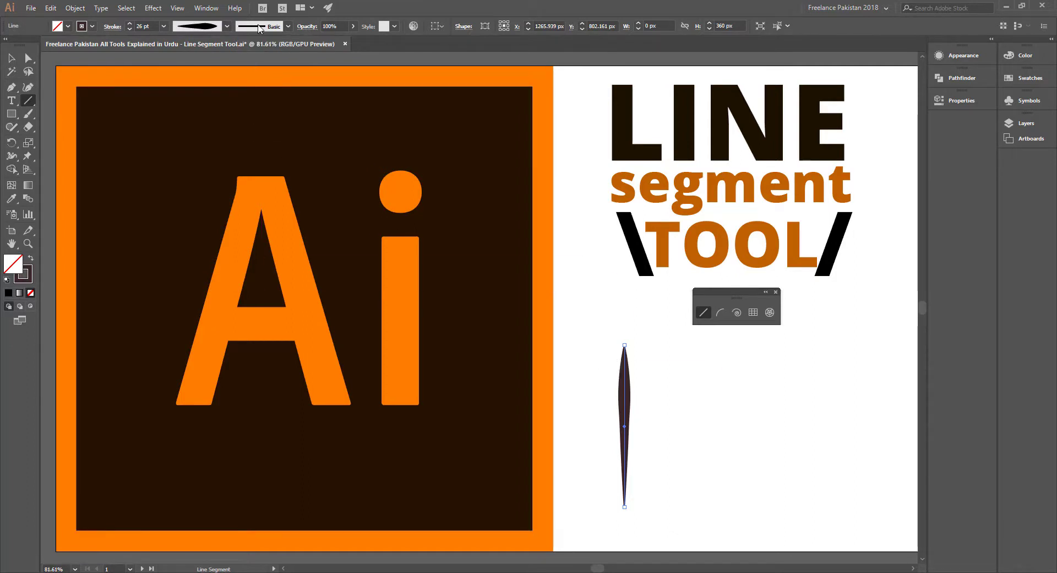
Open the Artistic_Paintbrush brush library beside the vertical line and enlarge it to show more brushes
{"action": "left_click", "coordinate": [261, 27]}
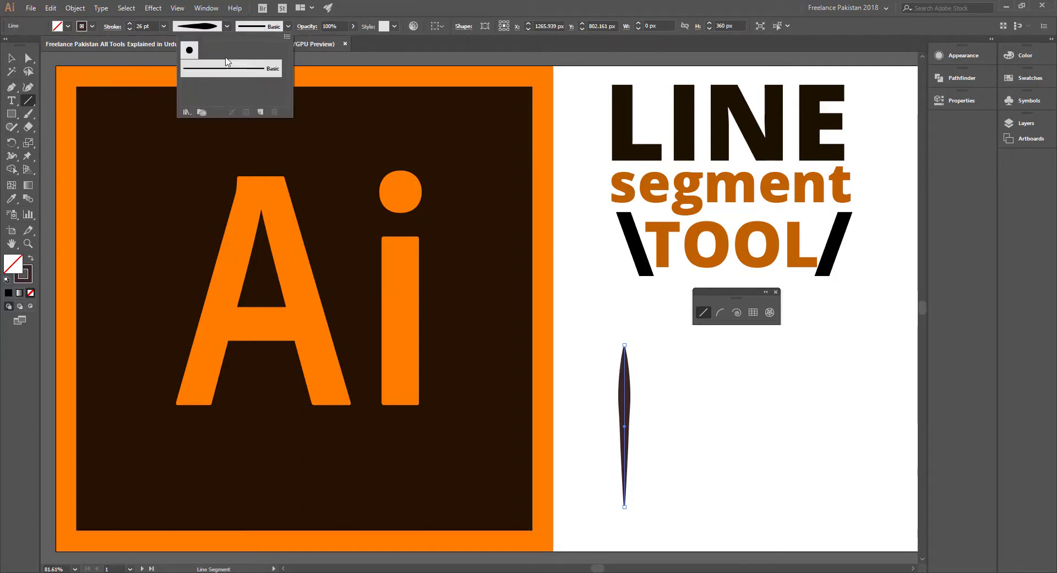
{"action": "left_click", "coordinate": [187, 112]}
{"action": "mouse_move", "coordinate": [208, 144]}
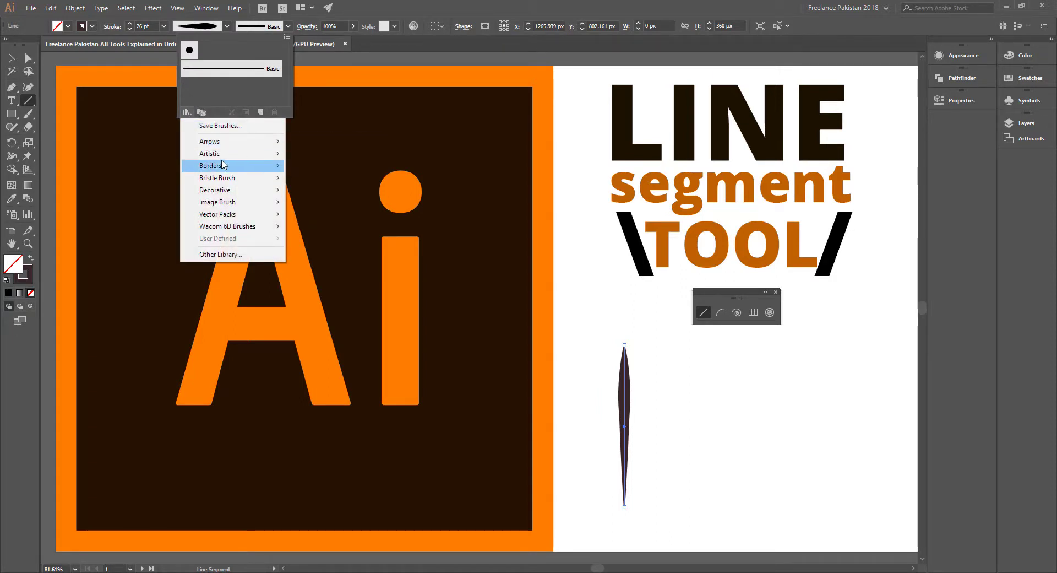
{"action": "mouse_move", "coordinate": [226, 160]}
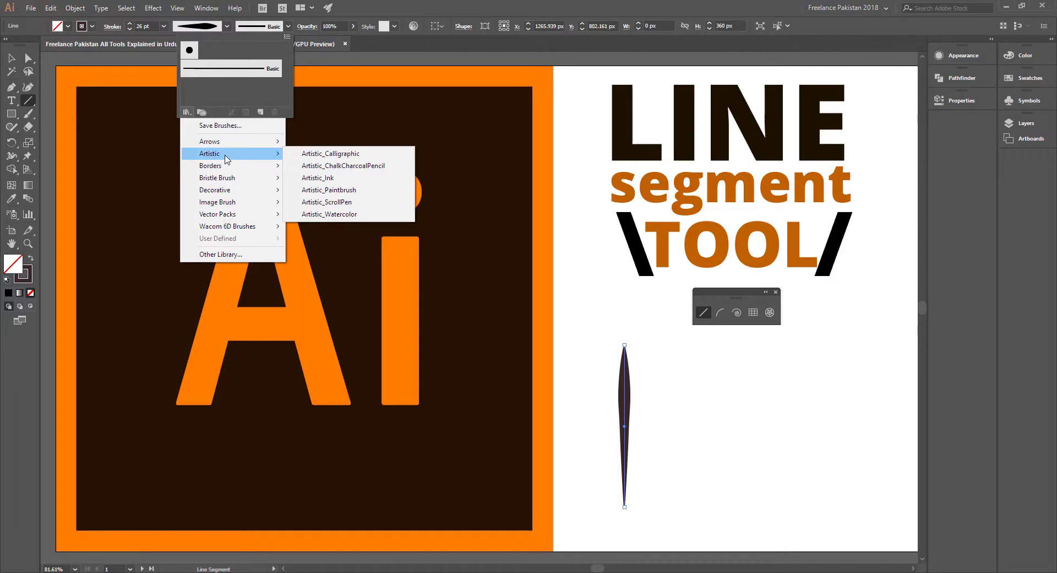
{"action": "left_click", "coordinate": [326, 193]}
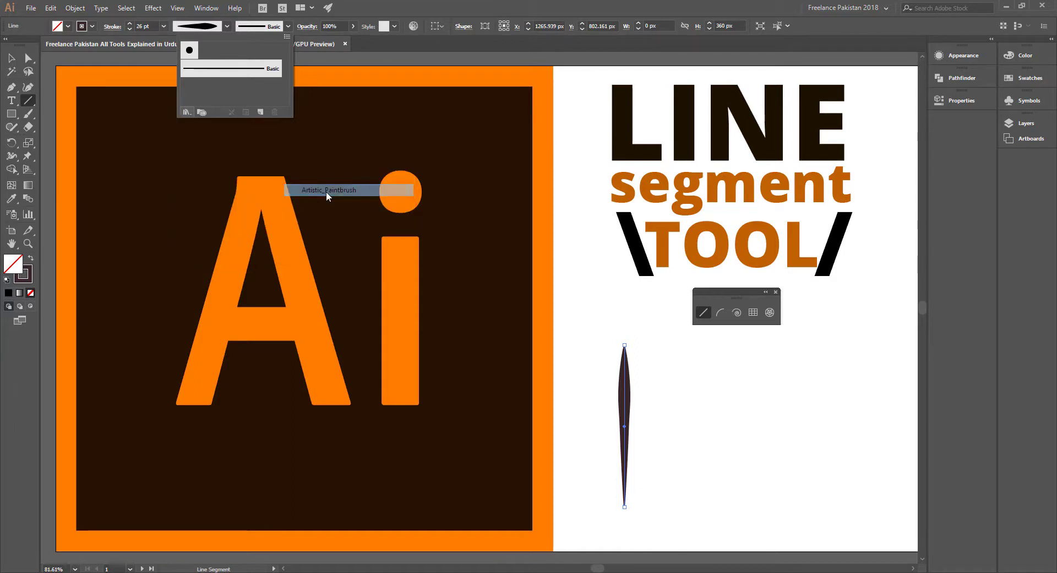
{"action": "left_click", "coordinate": [532, 264]}
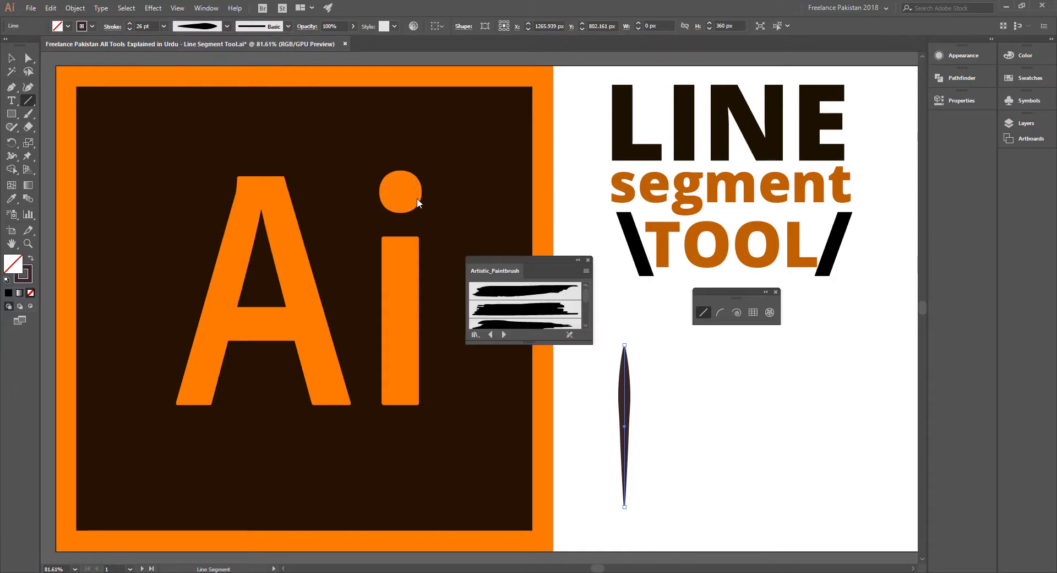
{"action": "left_click_drag", "start_coordinate": [521, 260], "coordinate": [555, 247]}
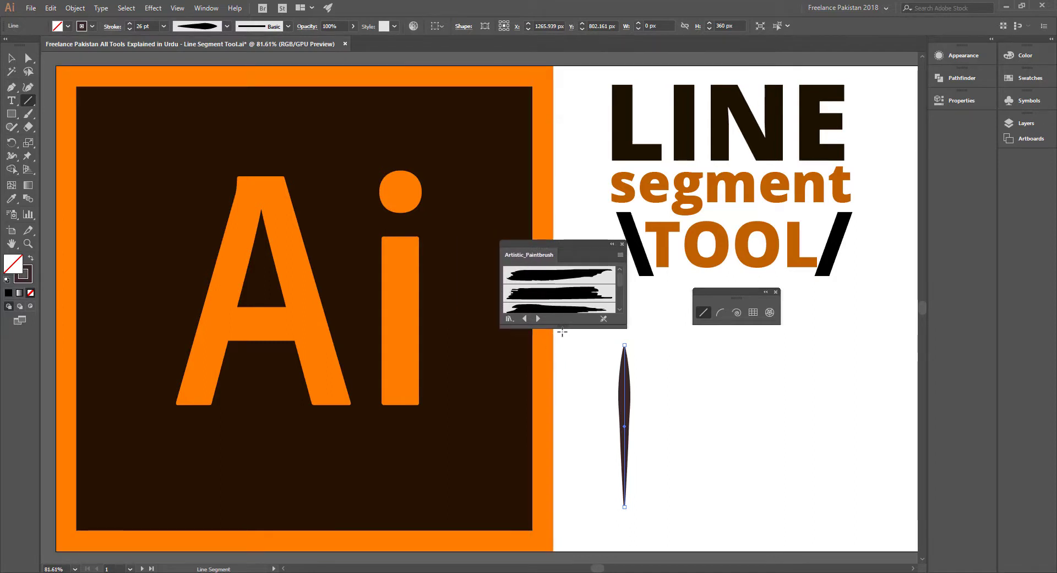
{"action": "mouse_move", "coordinate": [562, 329]}
{"action": "left_mouse_down"}
{"action": "mouse_move", "coordinate": [552, 247]}
{"action": "mouse_move", "coordinate": [534, 243]}
{"action": "left_mouse_up"}
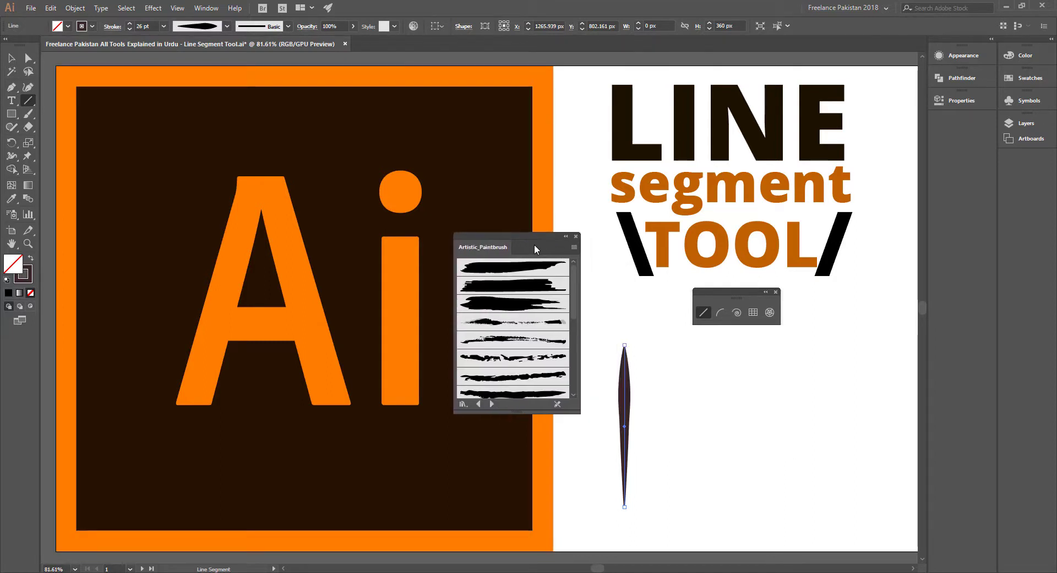
Try several thick paintbrush strokes on the vertical line, settle on Dry Brush 3, and close the brush library
{"action": "left_click", "coordinate": [516, 306]}
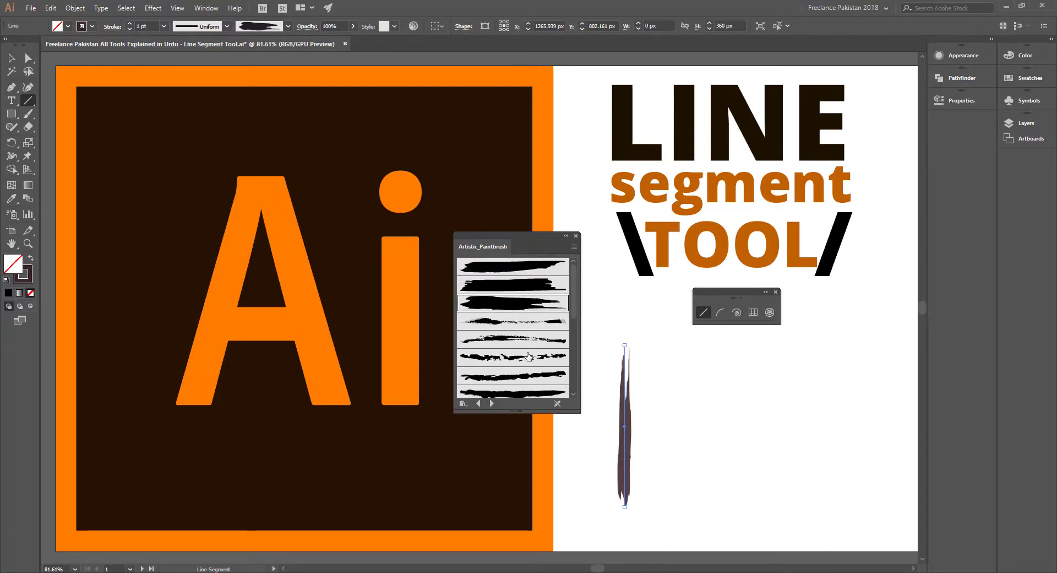
{"action": "left_click", "coordinate": [523, 283]}
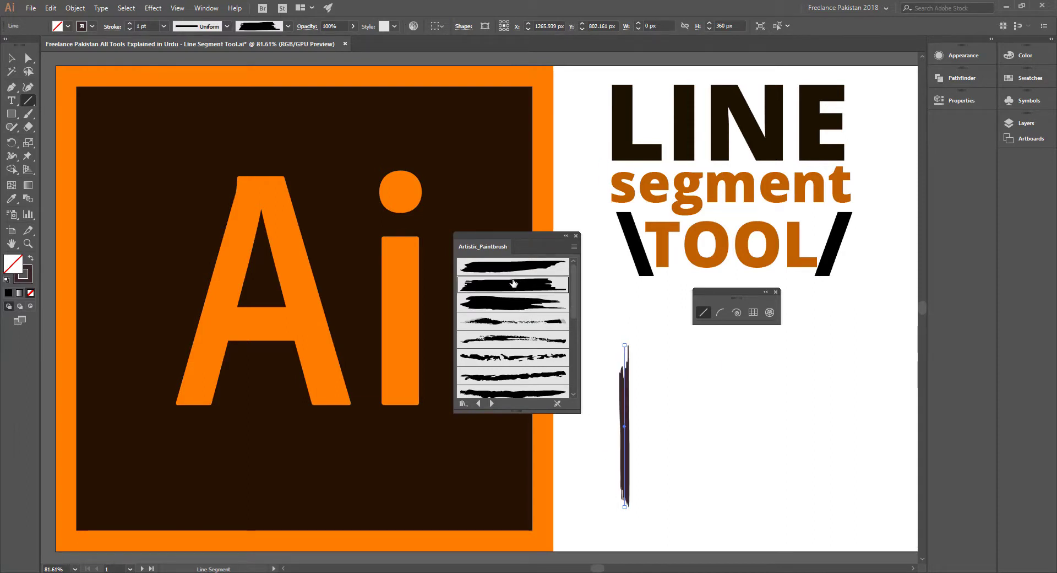
{"action": "left_click", "coordinate": [525, 357]}
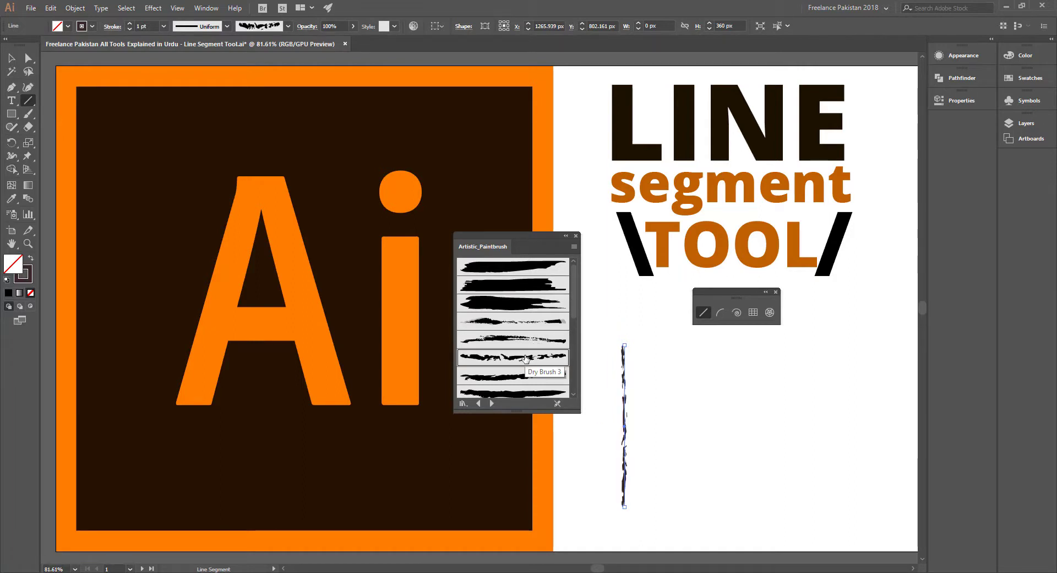
{"action": "left_click", "coordinate": [576, 235]}
Move the brushed line within the blank area to about X 1252 px, Y 765 px
{"action": "key", "text": "v"}
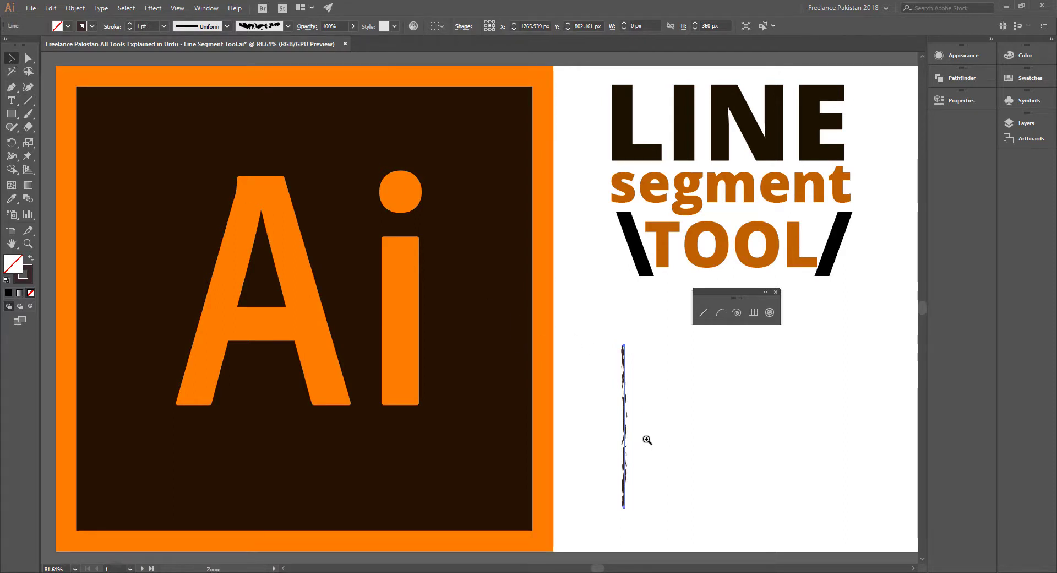
{"action": "left_click_drag", "start_coordinate": [645, 436], "coordinate": [579, 402]}
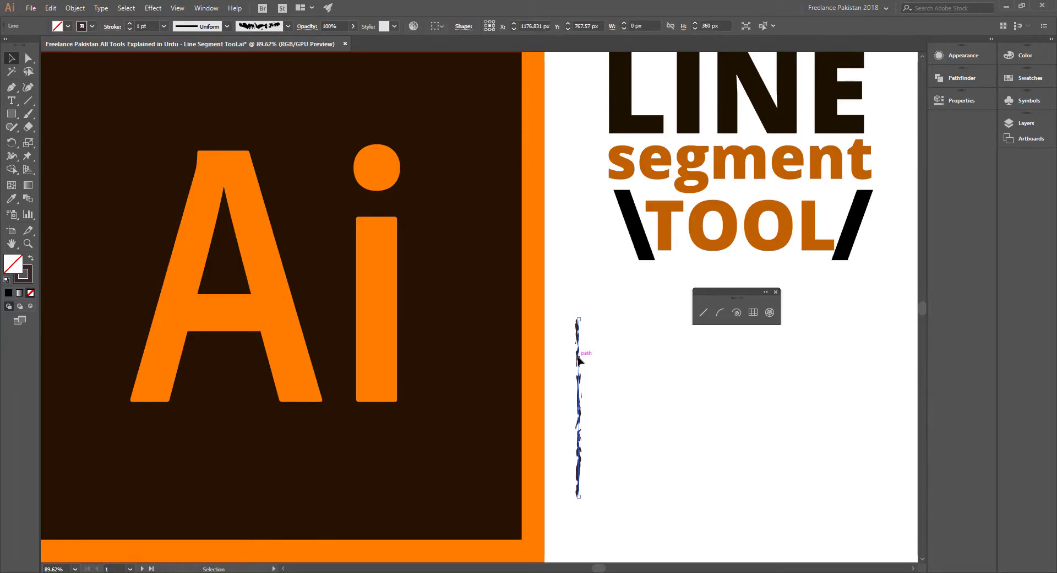
{"action": "left_click", "coordinate": [611, 353]}
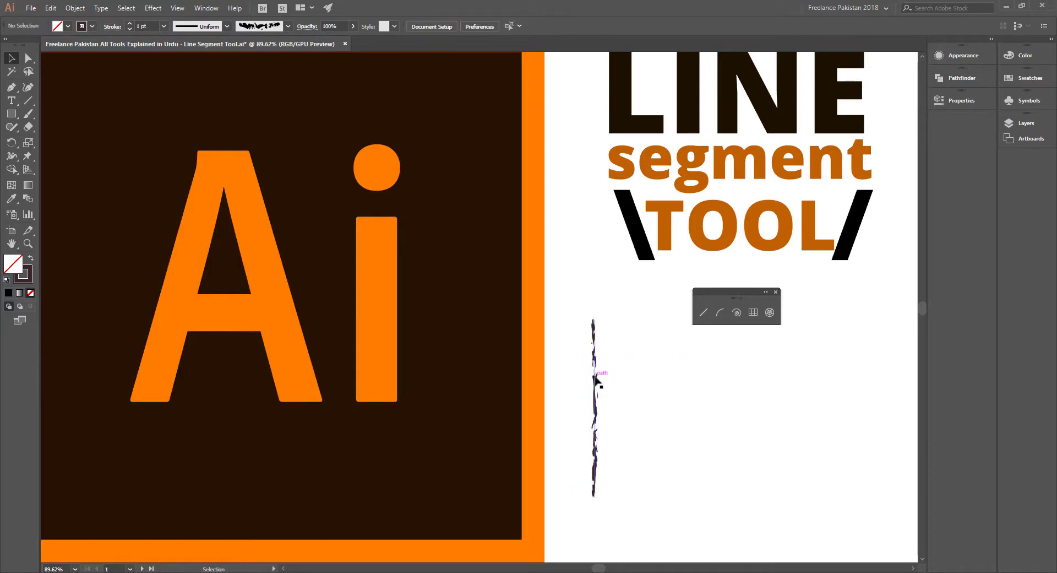
{"action": "mouse_move", "coordinate": [596, 376]}
{"action": "left_mouse_down"}
{"action": "mouse_move", "coordinate": [626, 373]}
{"action": "mouse_move", "coordinate": [616, 377]}
{"action": "left_mouse_up"}
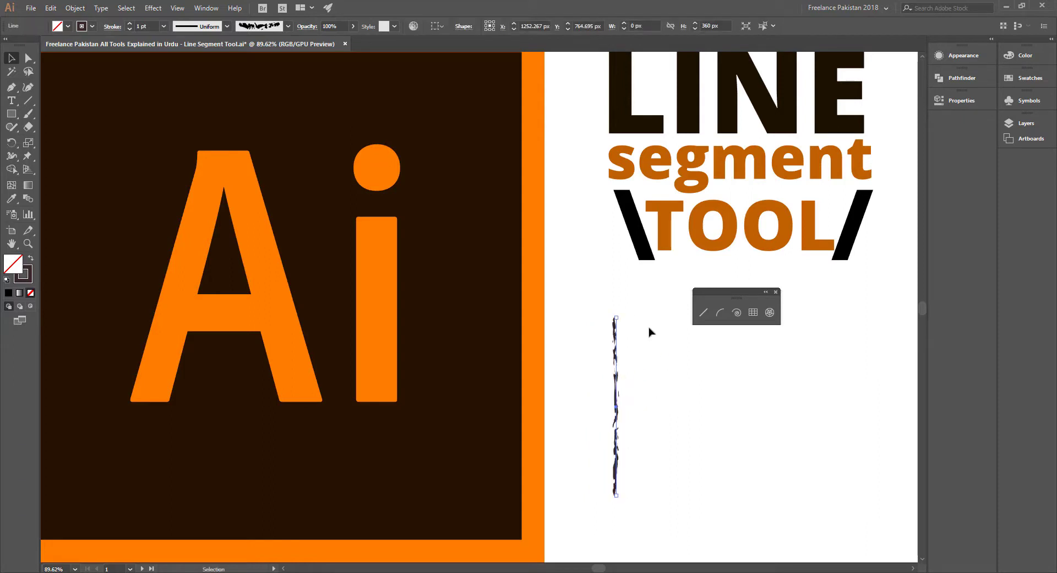
Move only the line's upper anchor point to about X 1286 px, Y 706 px, making the line shorter and slanted
{"action": "left_click", "coordinate": [30, 59]}
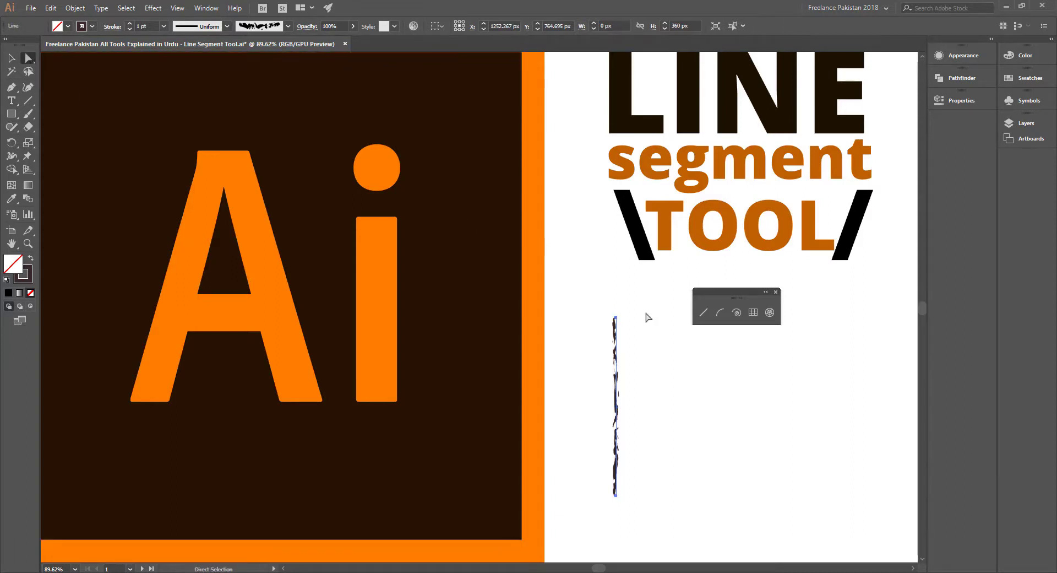
{"action": "left_click", "coordinate": [605, 307]}
{"action": "left_click_drag", "start_coordinate": [605, 307], "coordinate": [628, 331]}
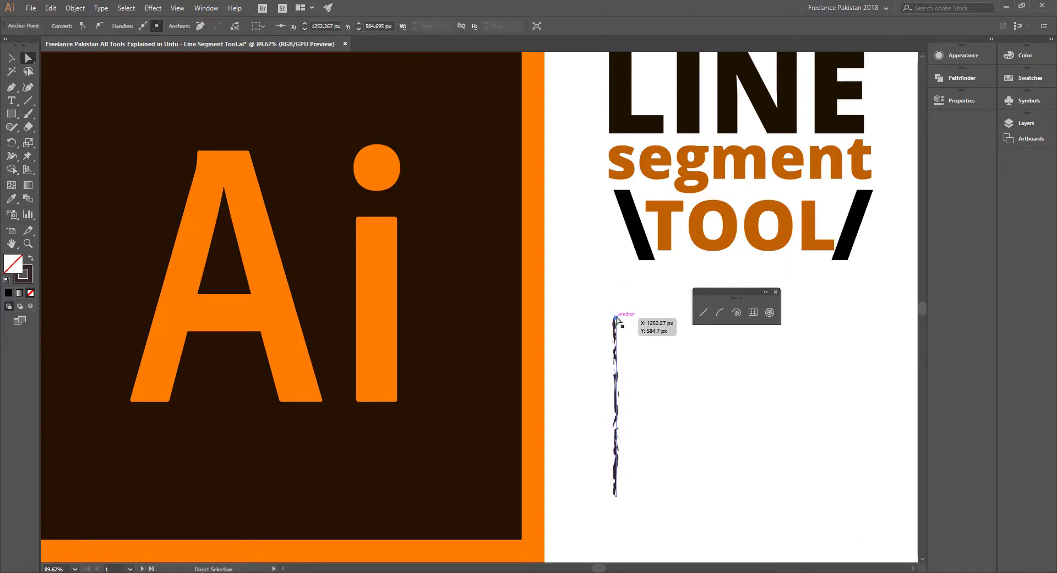
{"action": "mouse_move", "coordinate": [616, 317]}
{"action": "left_mouse_down"}
{"action": "mouse_move", "coordinate": [691, 360]}
{"action": "mouse_move", "coordinate": [720, 411]}
{"action": "mouse_move", "coordinate": [632, 377]}
{"action": "left_mouse_up"}
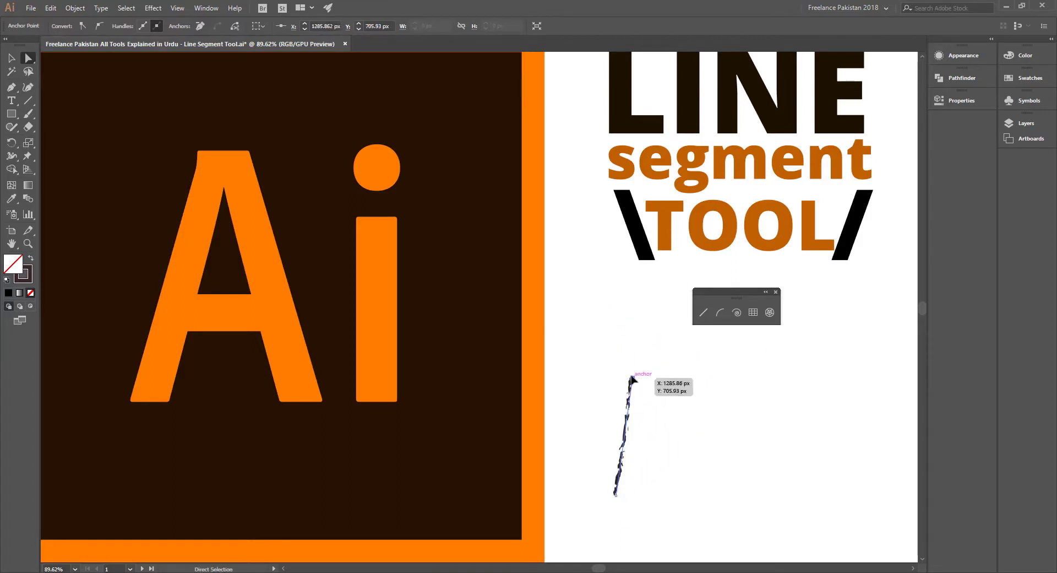
{"action": "left_click", "coordinate": [686, 398]}
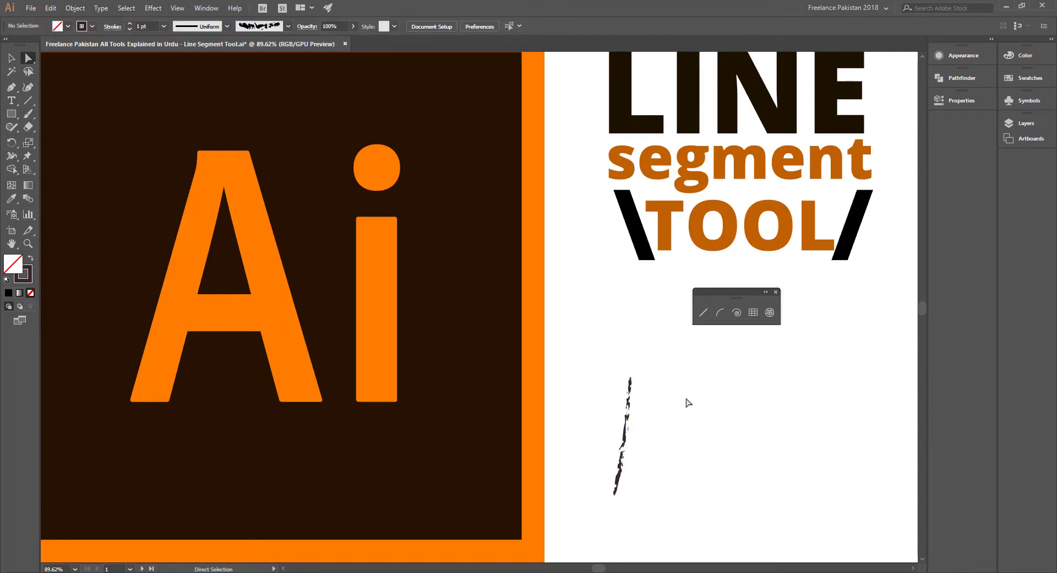
{"action": "left_click", "coordinate": [632, 377]}
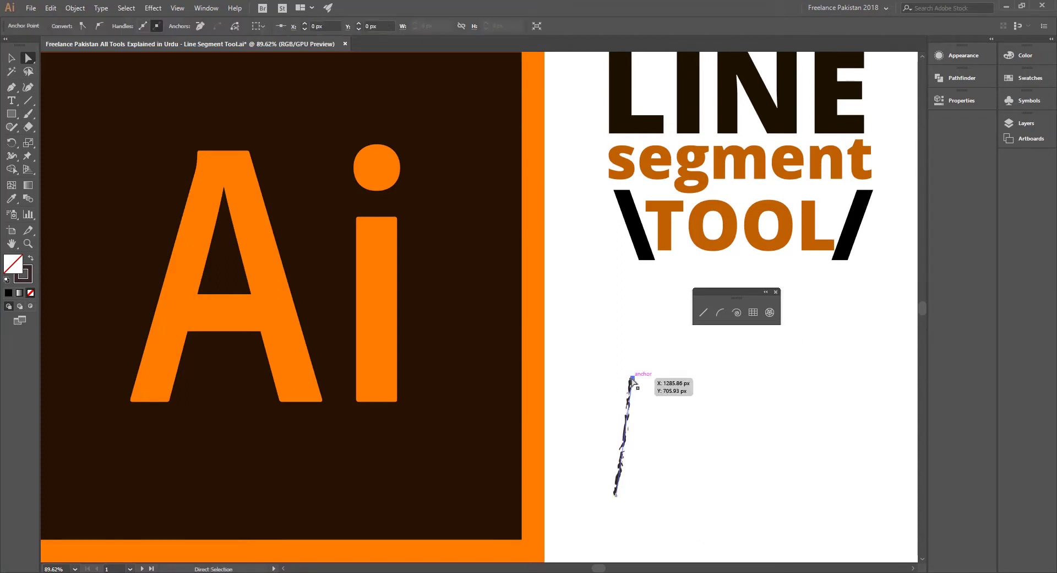
Select the stray unpainted paths crossing the upper part of the brushed line and delete them
{"action": "left_click", "coordinate": [670, 396]}
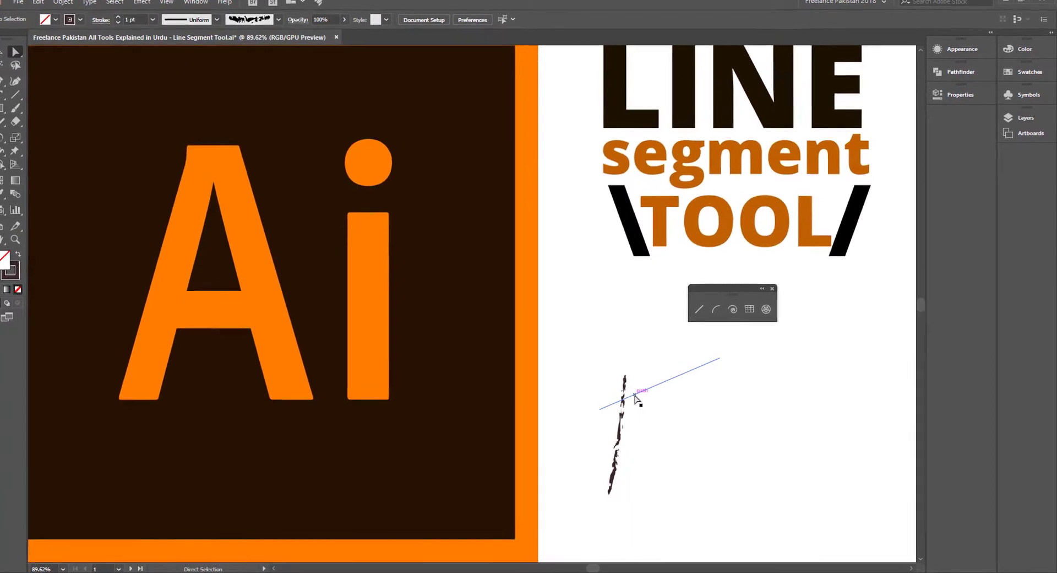
{"action": "left_click_drag", "start_coordinate": [650, 368], "coordinate": [680, 431]}
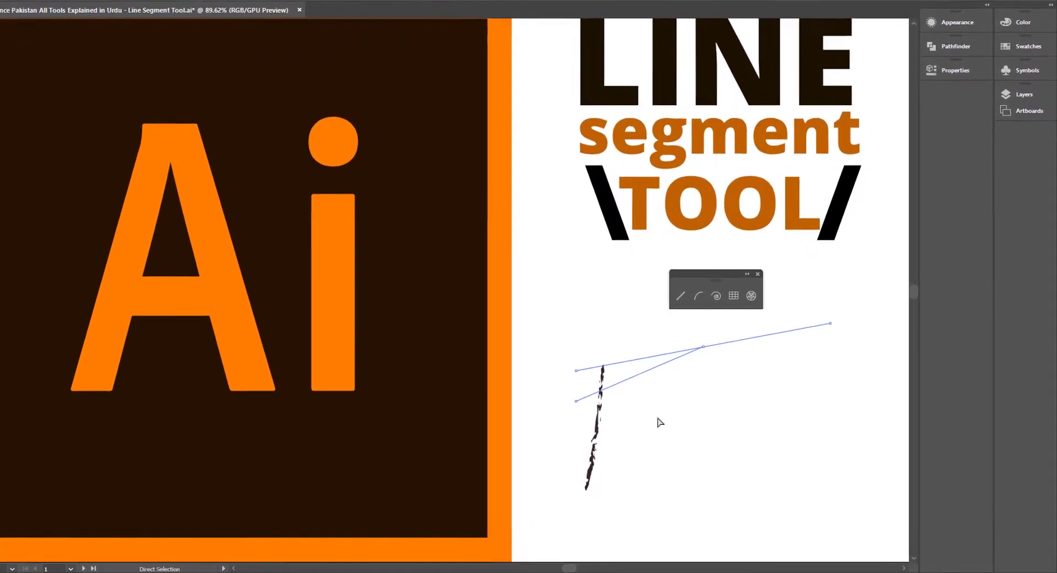
{"action": "key", "text": "Delete"}
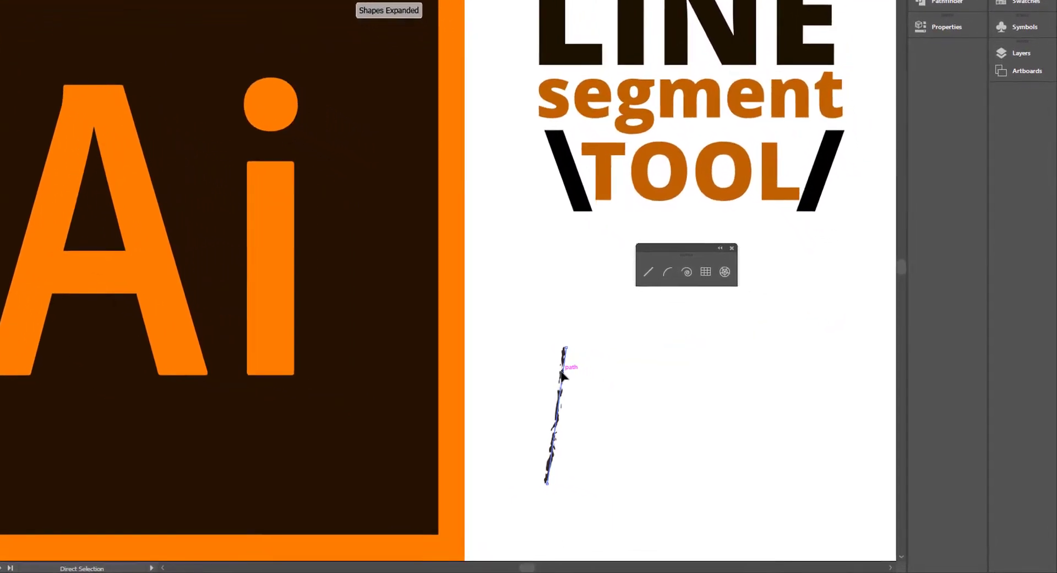
Add an anchor point at the middle of the slanted line and pull it sideways to form a right-pointing chevron
{"action": "key", "text": "p"}
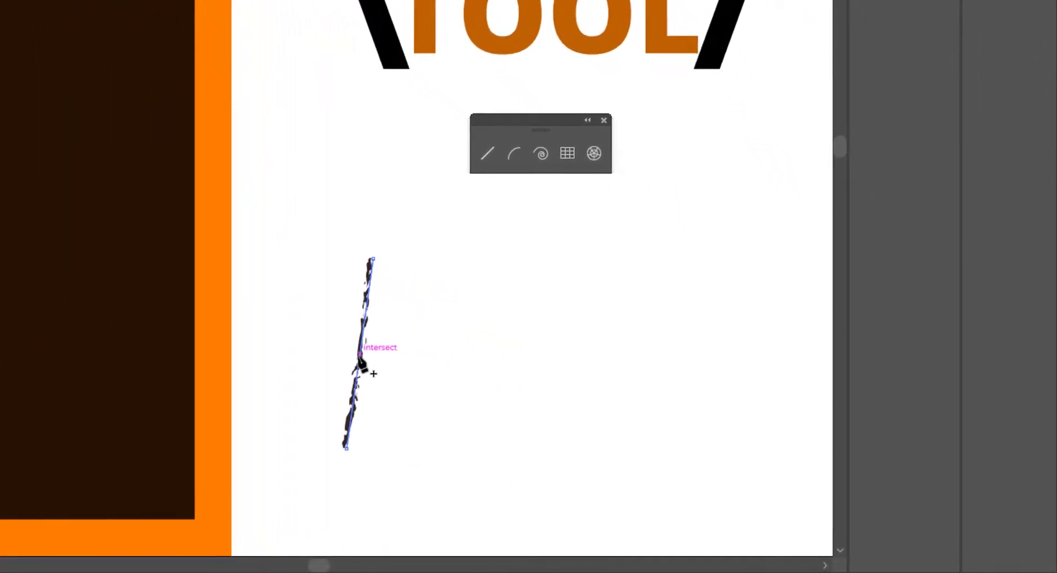
{"action": "left_click", "coordinate": [375, 359]}
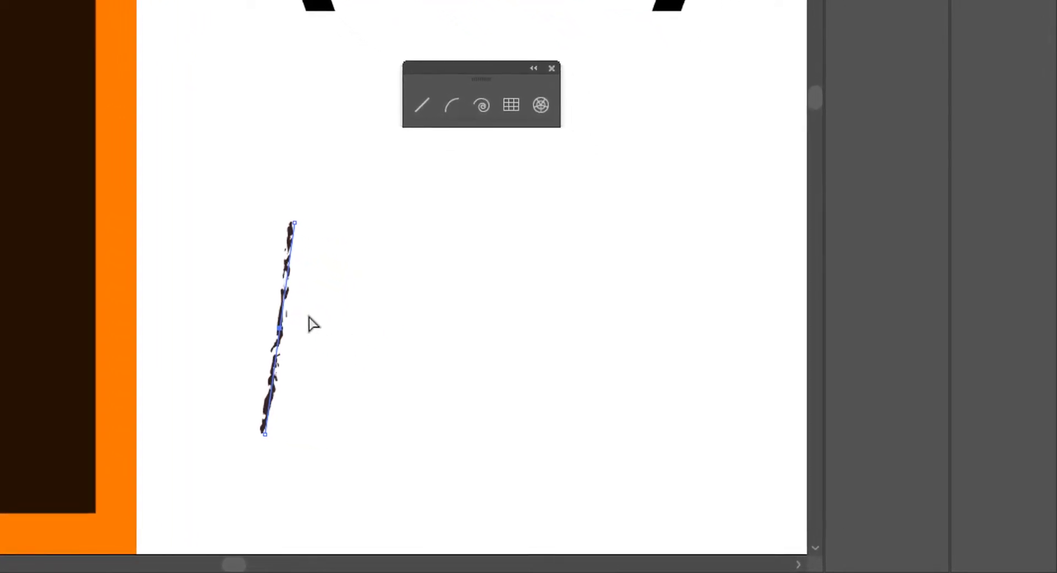
{"action": "left_click_drag", "start_coordinate": [300, 309], "coordinate": [234, 356]}
{"action": "left_click_drag", "start_coordinate": [269, 326], "coordinate": [380, 330]}
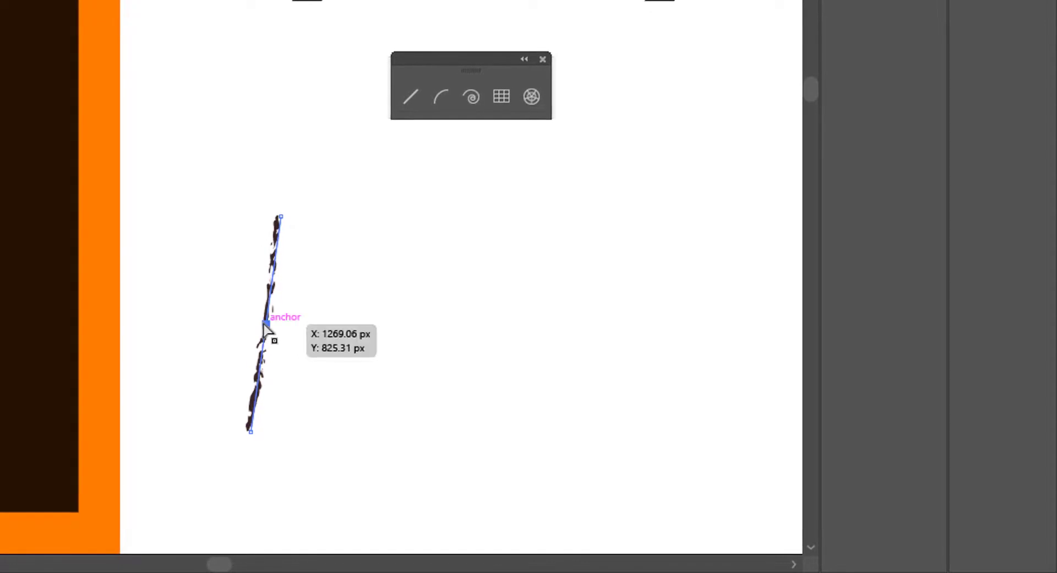
{"action": "left_click", "coordinate": [433, 269]}
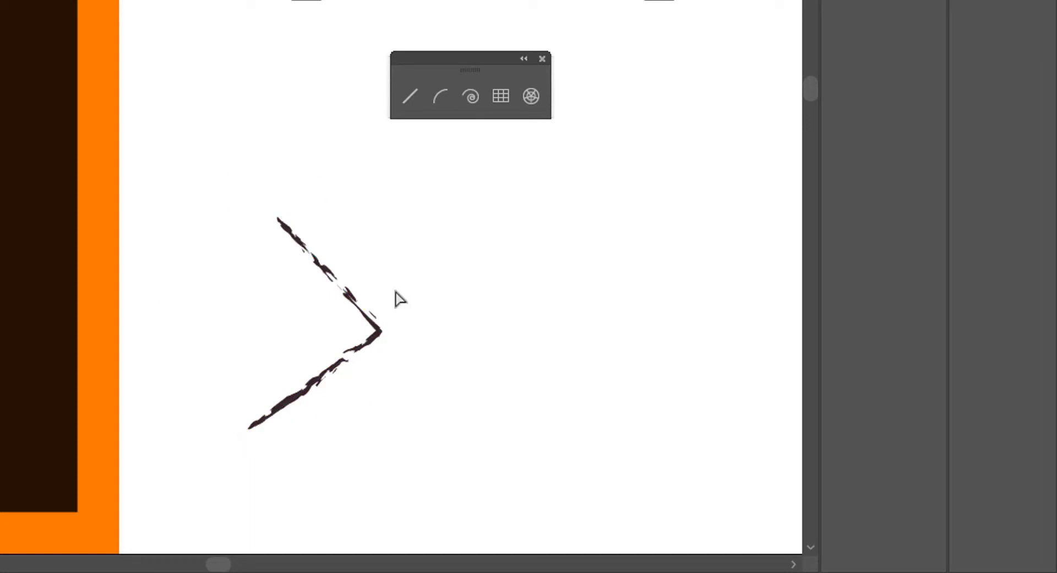
Extend the chevron from its upper end with the Curvature tool, adding rounded points around the side and underside, and close it at the lower end
{"action": "left_click", "coordinate": [371, 312]}
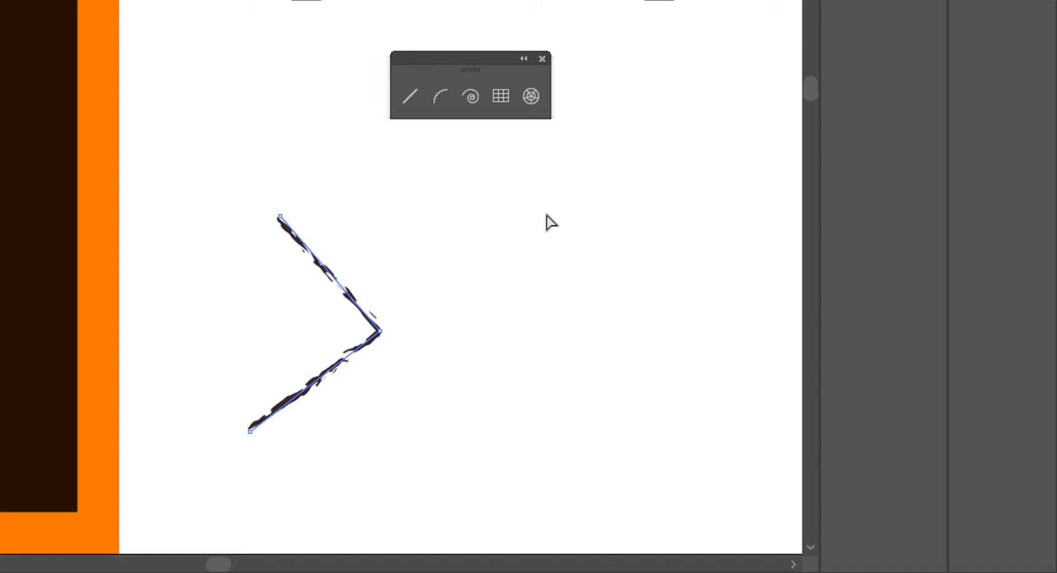
{"action": "key", "text": "p"}
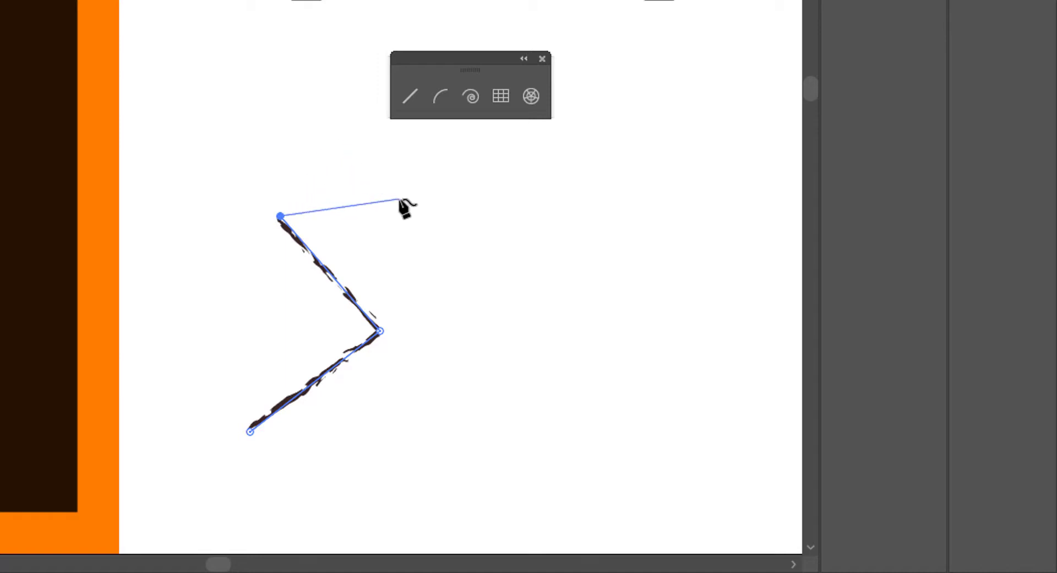
{"action": "left_click_drag", "start_coordinate": [400, 198], "coordinate": [425, 220]}
{"action": "left_click", "coordinate": [486, 254]}
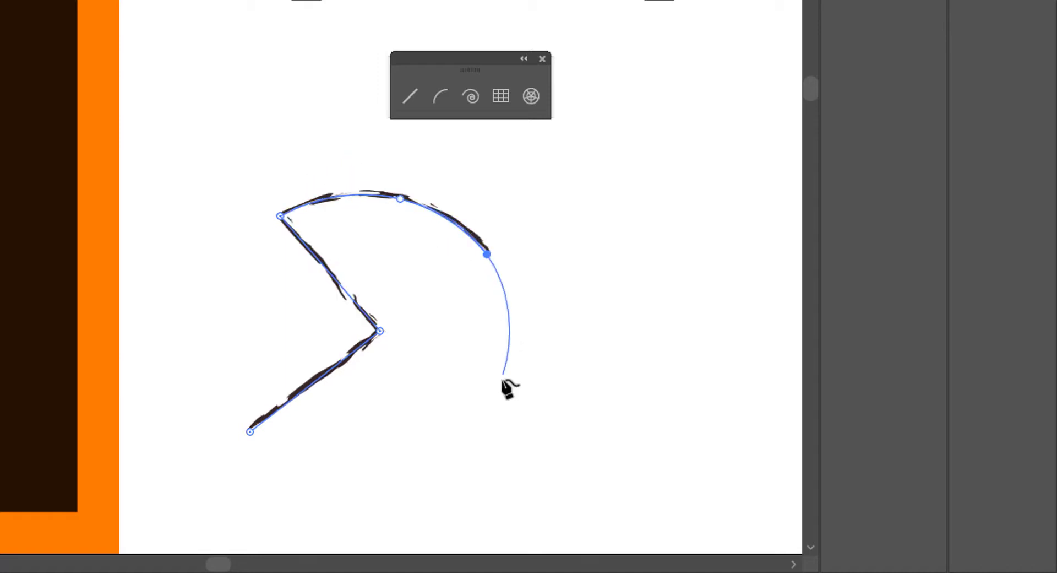
{"action": "left_click_drag", "start_coordinate": [502, 379], "coordinate": [484, 457]}
{"action": "left_click", "coordinate": [485, 454]}
{"action": "left_click", "coordinate": [408, 490]}
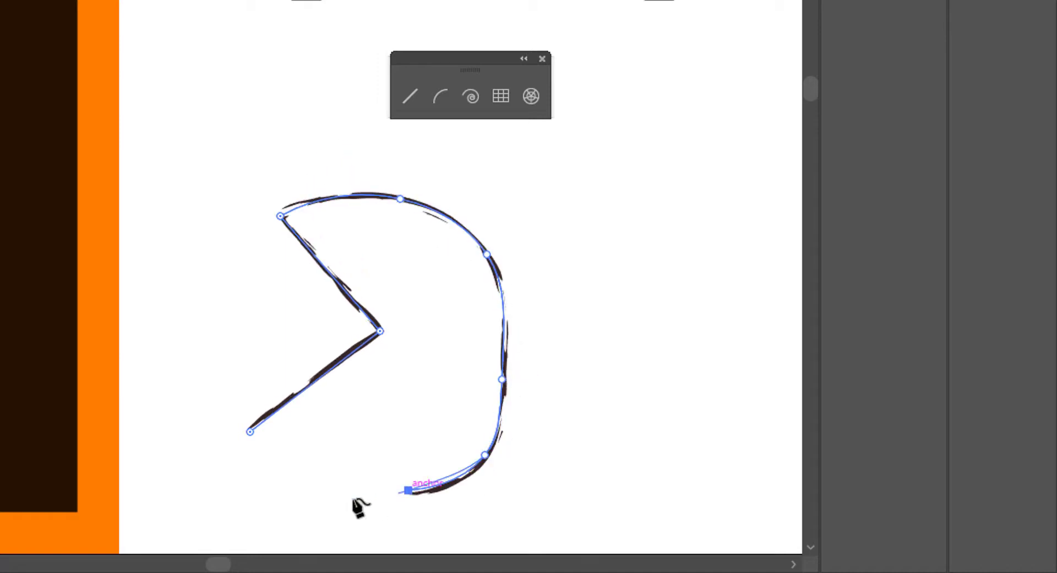
{"action": "left_click", "coordinate": [298, 504]}
{"action": "left_click", "coordinate": [213, 463]}
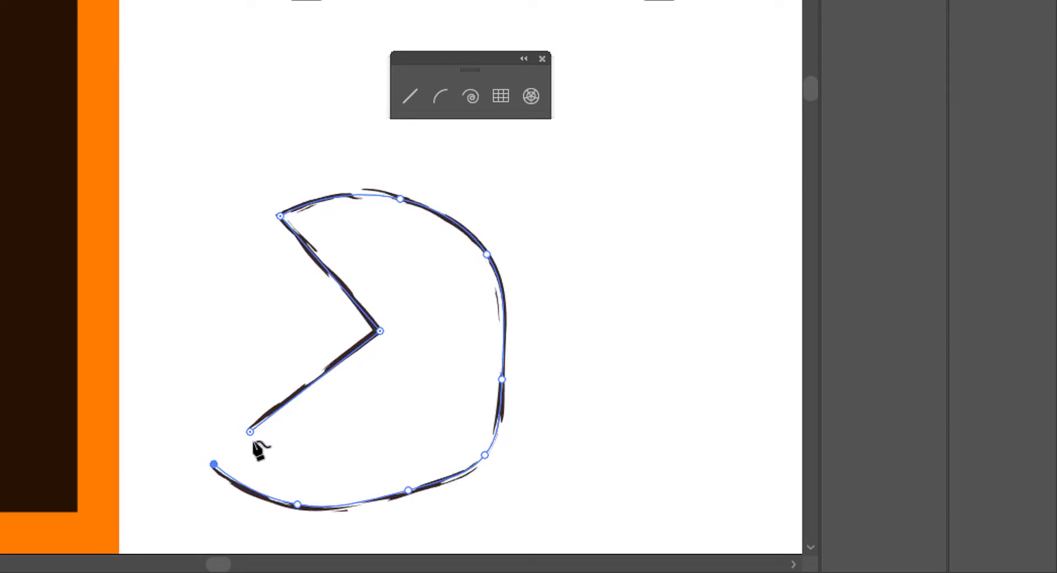
{"action": "left_click", "coordinate": [252, 435]}
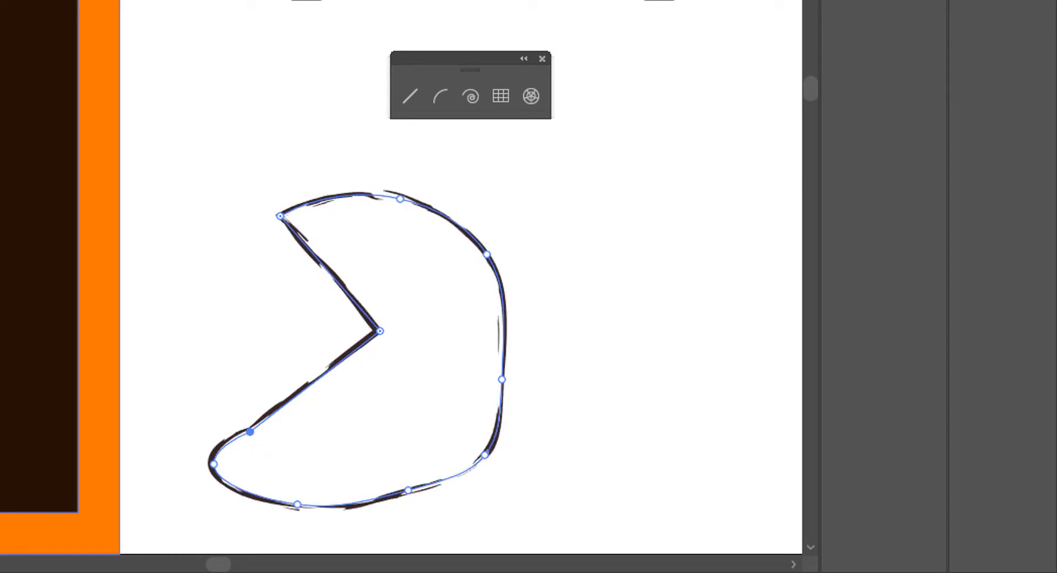
{"action": "key", "text": "v"}
{"action": "left_click", "coordinate": [669, 296]}
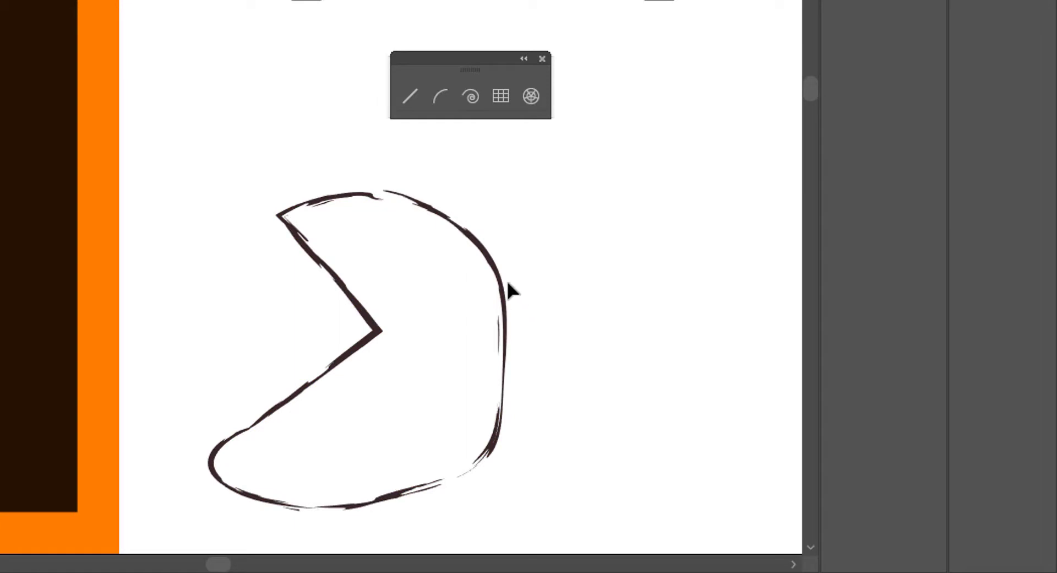
Move the closed brushed shape up within the blank area to about X 1297 px, Y 755 px
{"action": "left_click_drag", "start_coordinate": [505, 285], "coordinate": [469, 223]}
{"action": "left_click", "coordinate": [562, 248]}
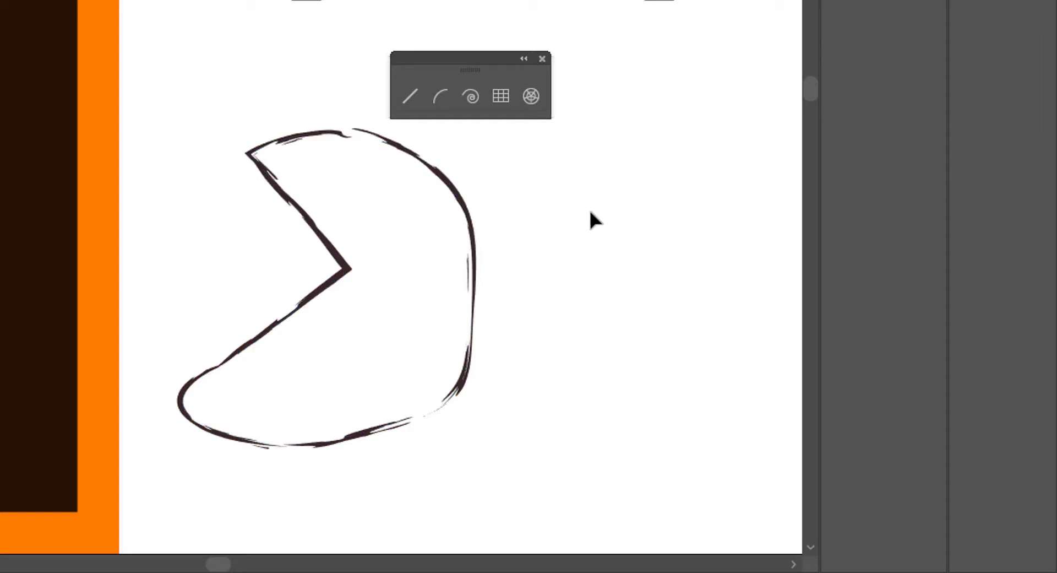
{"action": "left_click_drag", "start_coordinate": [462, 205], "coordinate": [437, 171]}
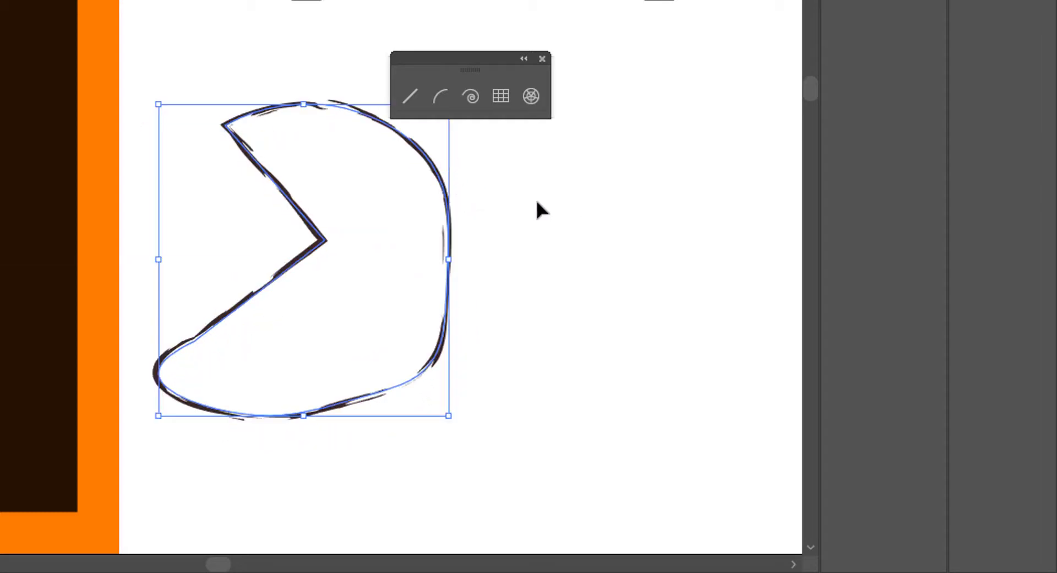
{"action": "left_click", "coordinate": [537, 202]}
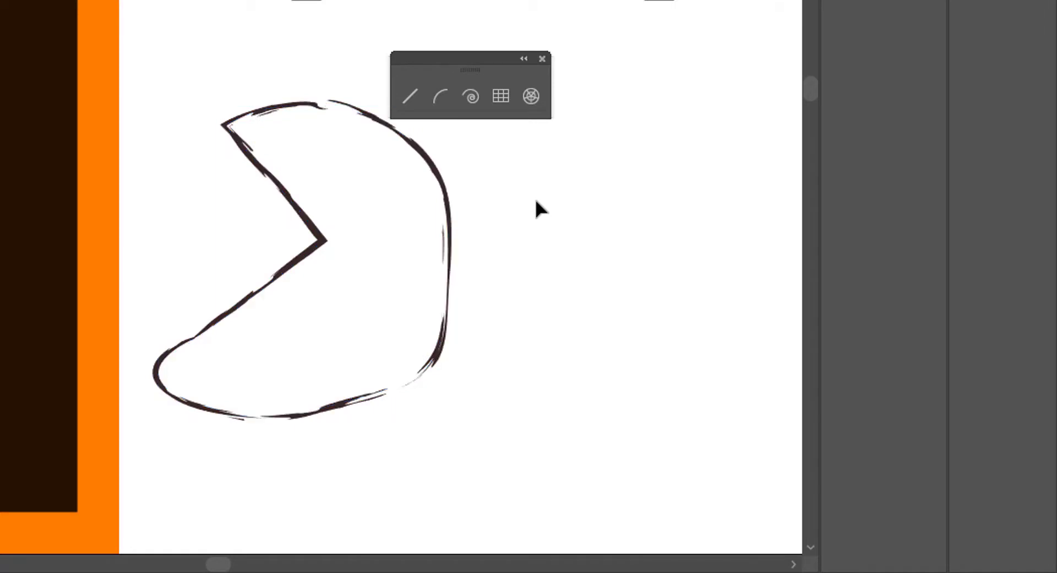
{"action": "mouse_move", "coordinate": [442, 179]}
{"action": "left_mouse_down"}
{"action": "mouse_move", "coordinate": [435, 171]}
{"action": "mouse_move", "coordinate": [428, 181]}
{"action": "left_mouse_up"}
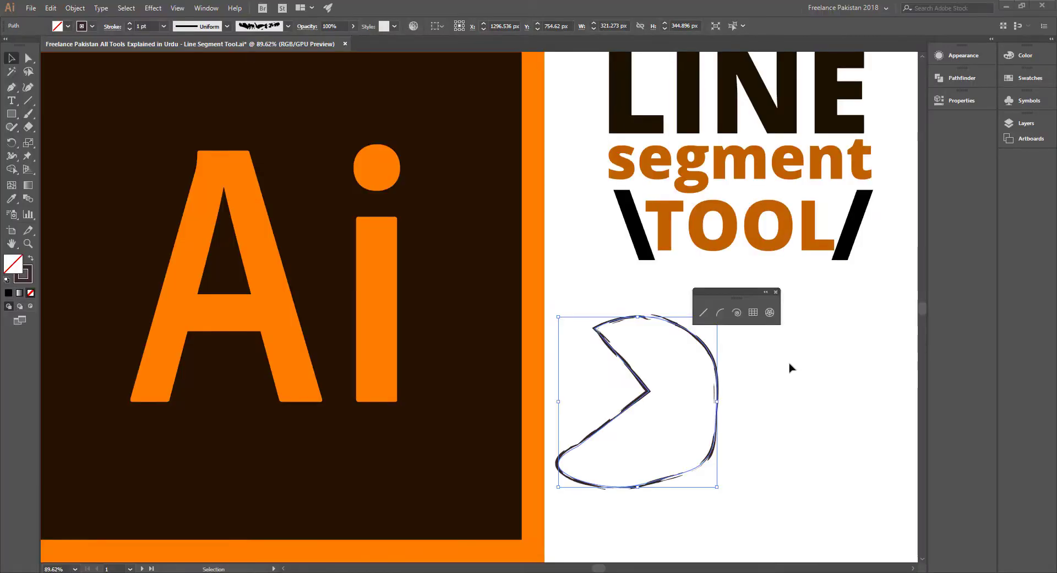
Switch to Photoshop with All Illustrator Tools Explained in Urdu - 7.psd open and activate the Line Tool
{"action": "mouse_move", "coordinate": [480, 572]}
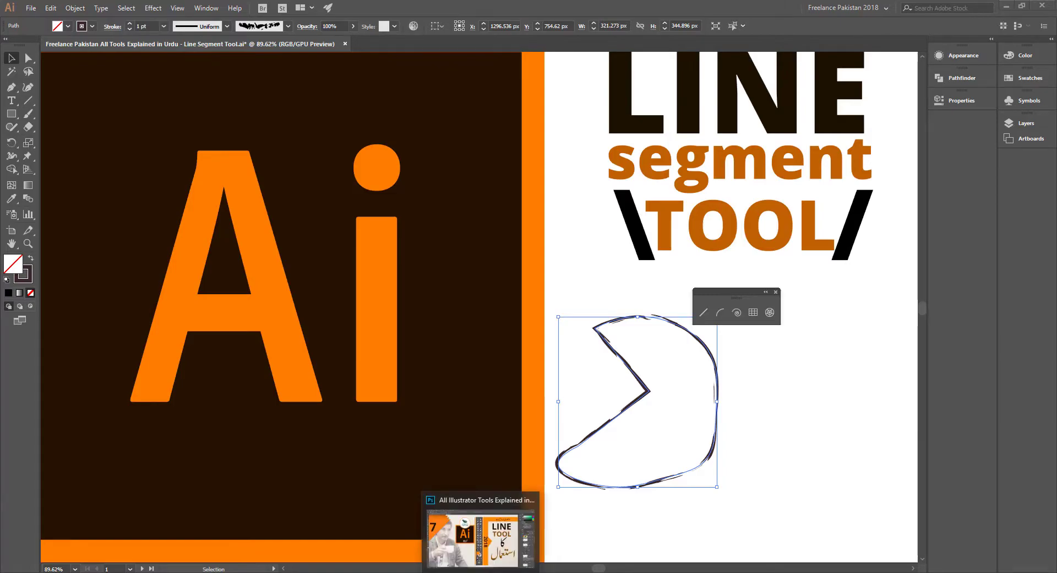
{"action": "left_click", "coordinate": [480, 537]}
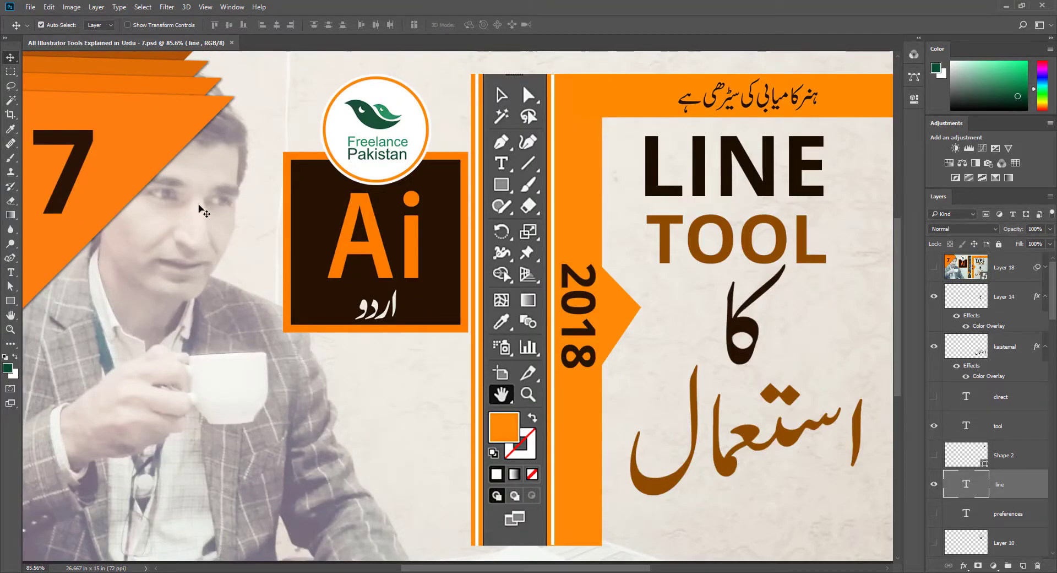
{"action": "left_click", "coordinate": [10, 301]}
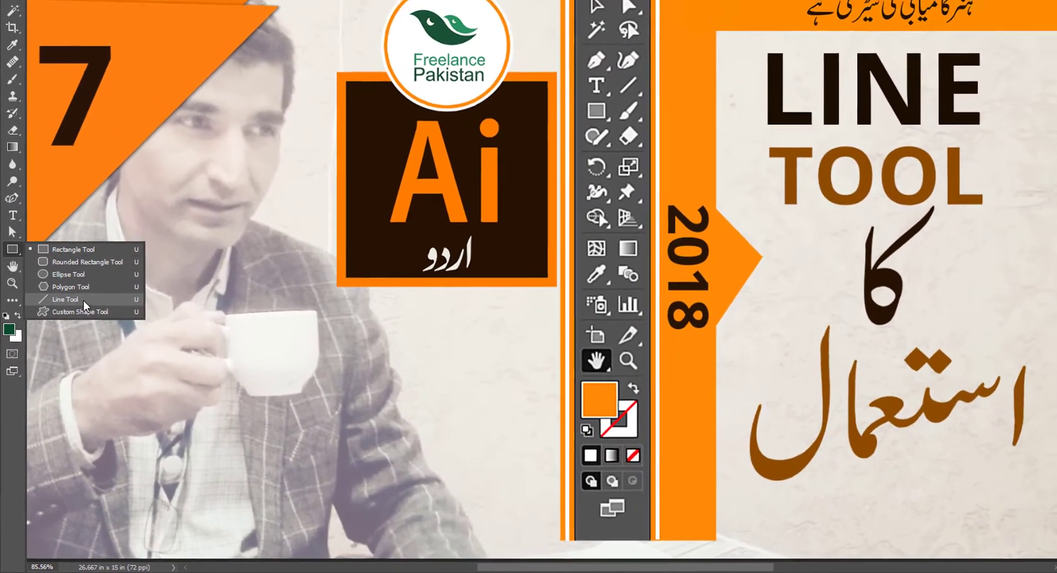
{"action": "left_click", "coordinate": [89, 283]}
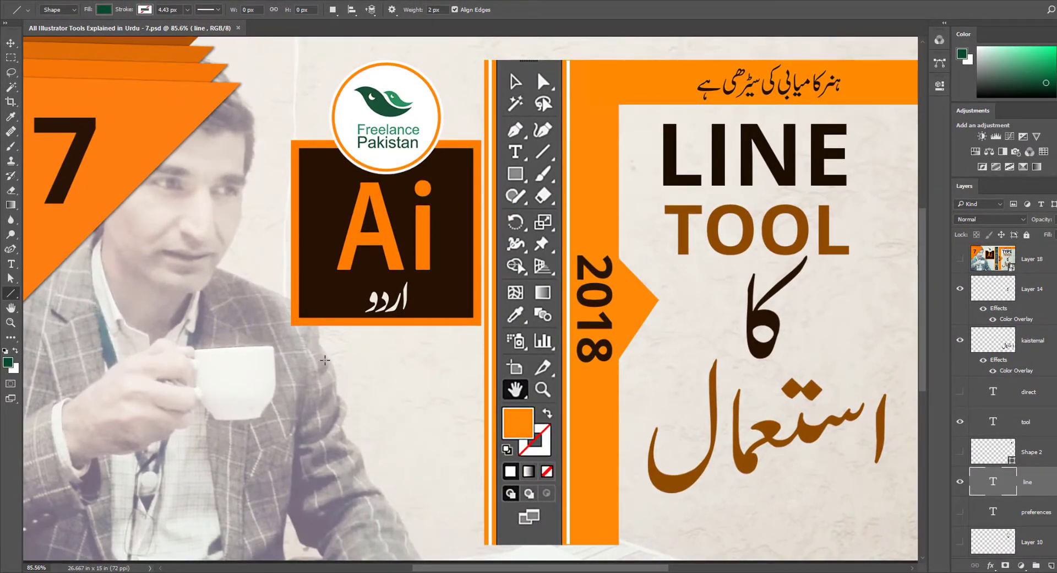
Draw a horizontal line about 235 px long below the Ai logo at the 2 px weight
{"action": "left_click_drag", "start_coordinate": [325, 360], "coordinate": [415, 354]}
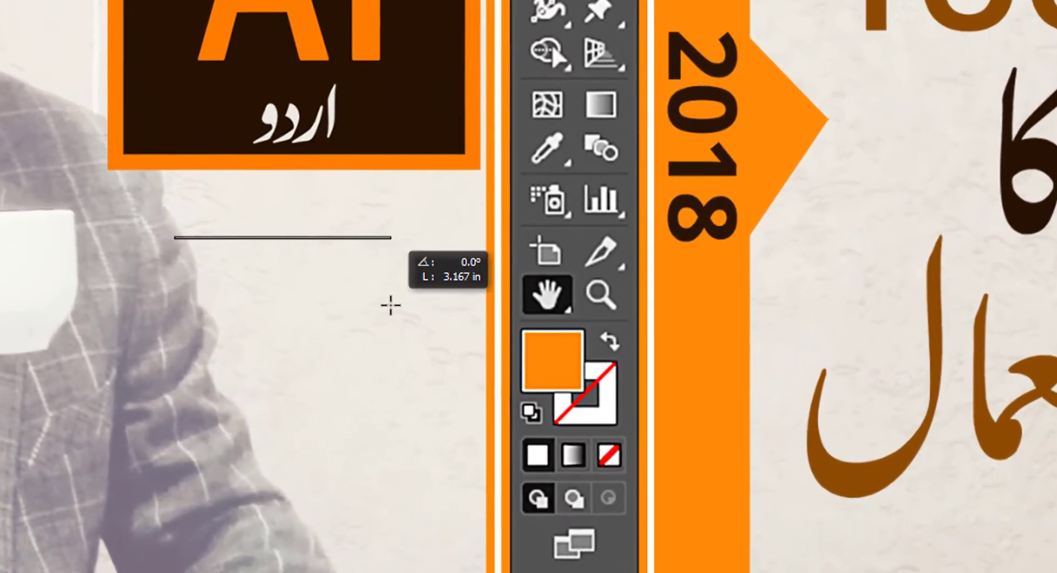
{"action": "left_click_drag", "start_coordinate": [391, 305], "coordinate": [362, 295]}
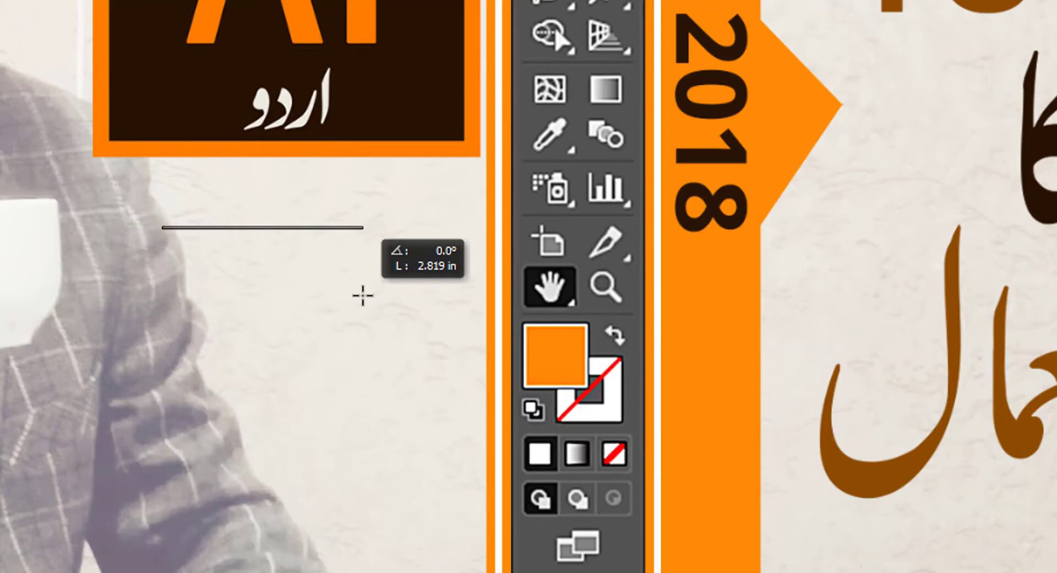
{"action": "left_click_drag", "start_coordinate": [362, 295], "coordinate": [403, 291]}
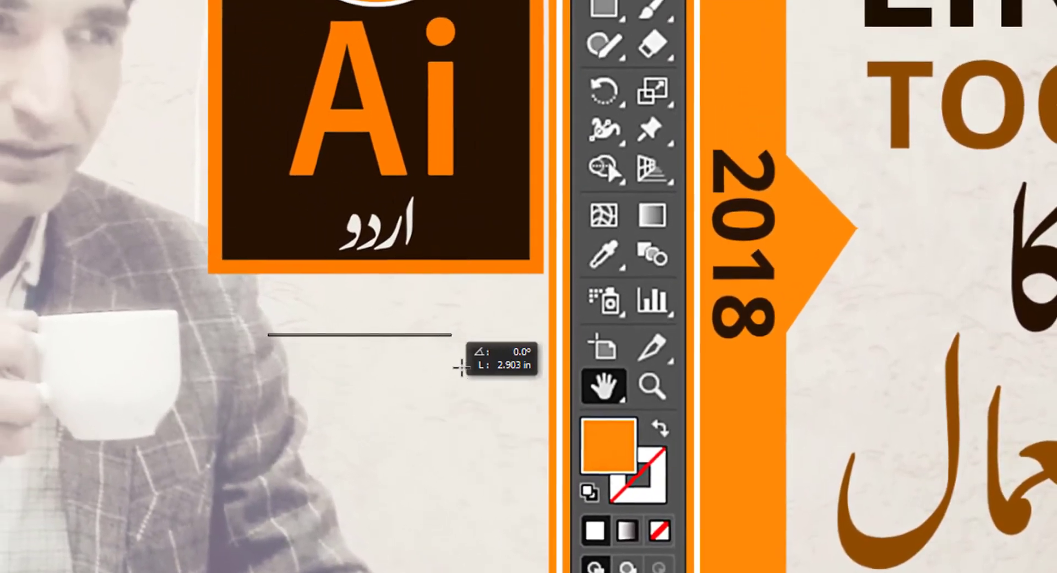
{"action": "left_click_drag", "start_coordinate": [460, 366], "coordinate": [469, 361]}
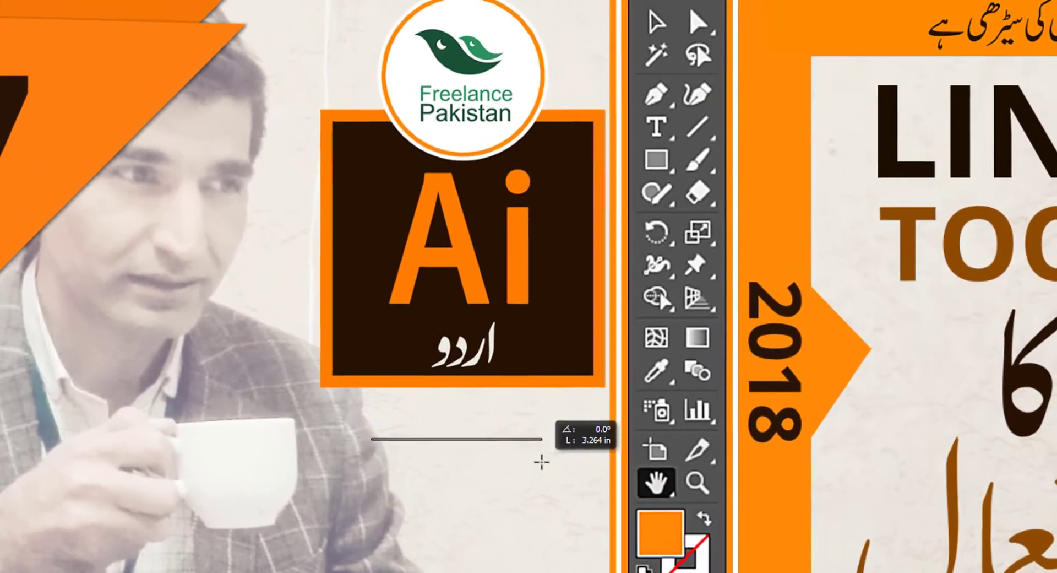
{"action": "left_click_drag", "start_coordinate": [541, 461], "coordinate": [544, 463]}
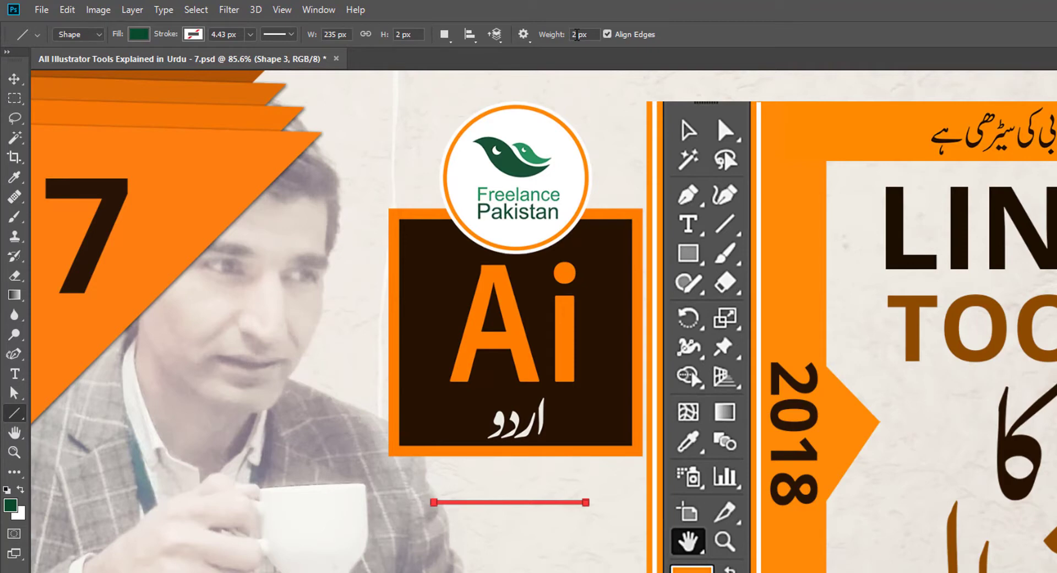
Set the line weight to 12 px and draw a horizontal line about 177 px long below the thin one, finishing with the Move tool
{"action": "left_click", "coordinate": [576, 34]}
{"action": "type", "text": "1"}
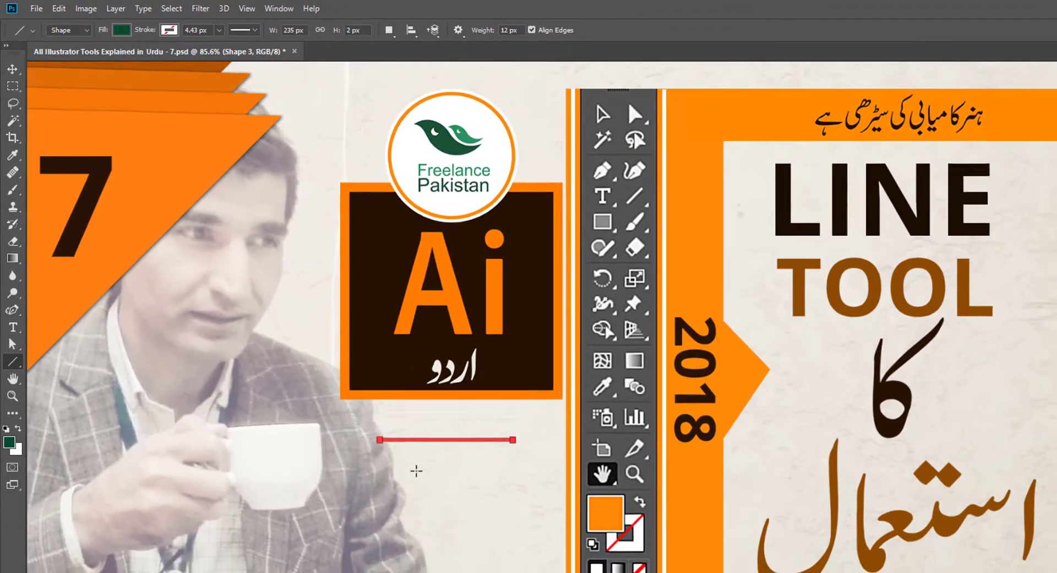
{"action": "left_click_drag", "start_coordinate": [454, 509], "coordinate": [475, 521]}
{"action": "left_click_drag", "start_coordinate": [419, 459], "coordinate": [497, 448]}
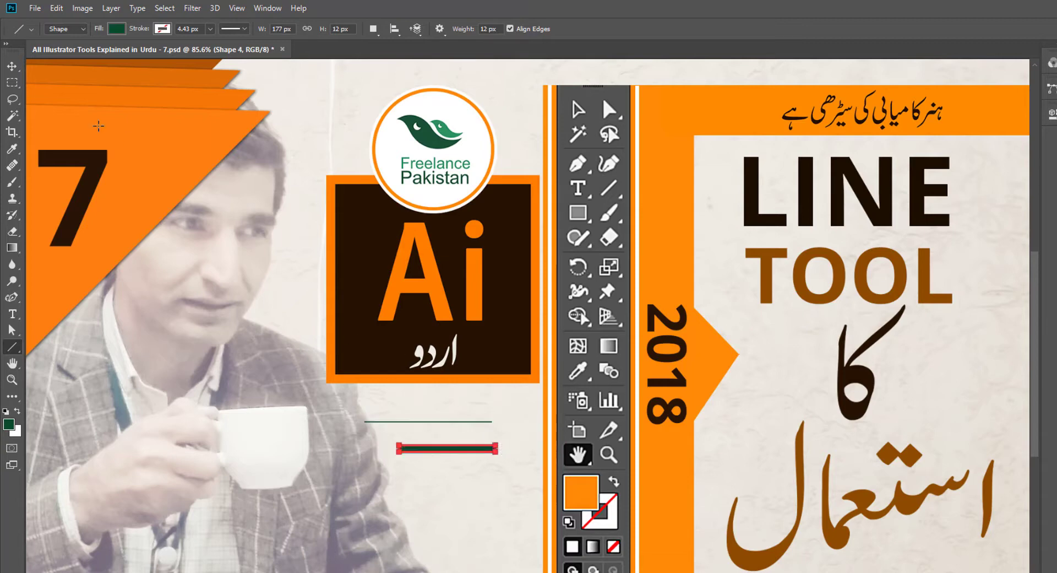
{"action": "left_click", "coordinate": [12, 67]}
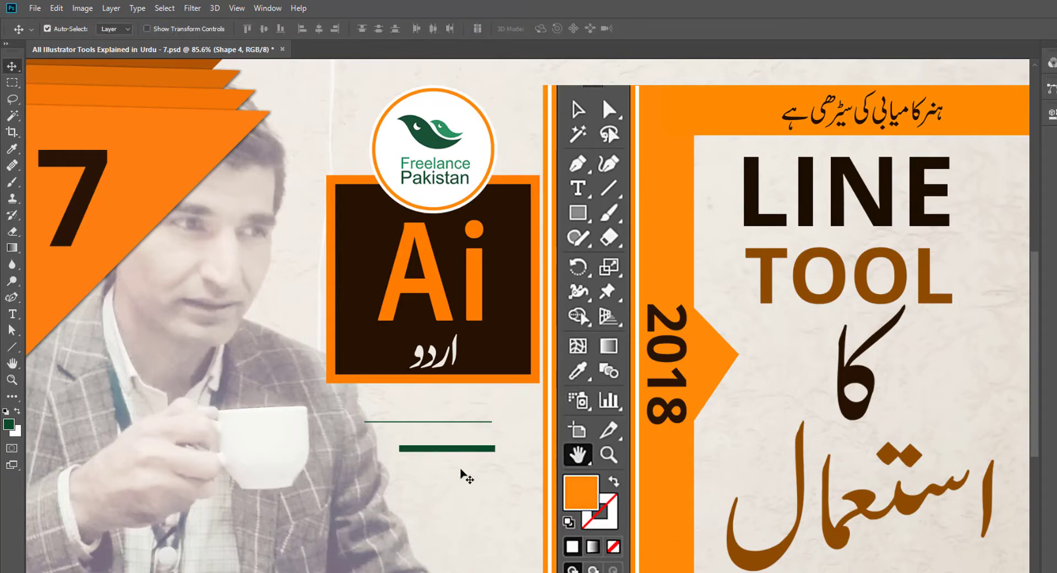